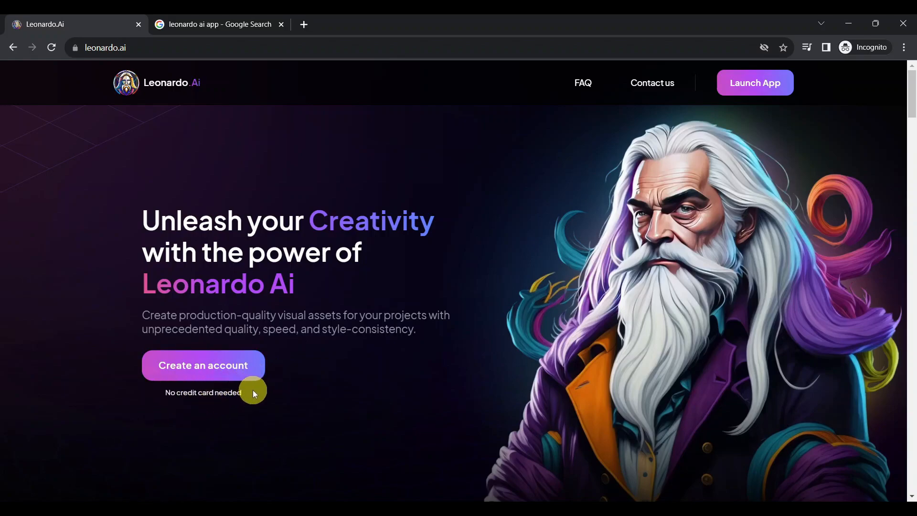
- Create a Leonardo.Ai account by signing up with Google, and fill in the username
left_click(245, 367)
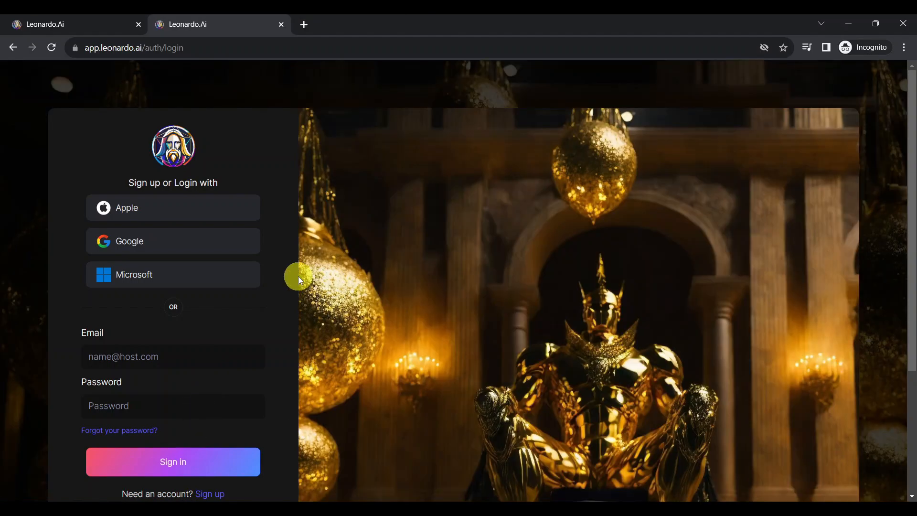
left_click(188, 248)
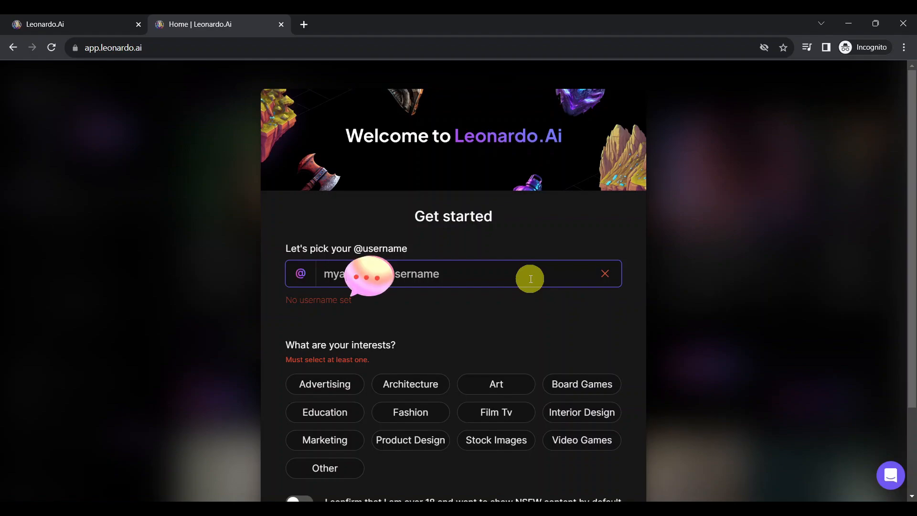
type("hani")
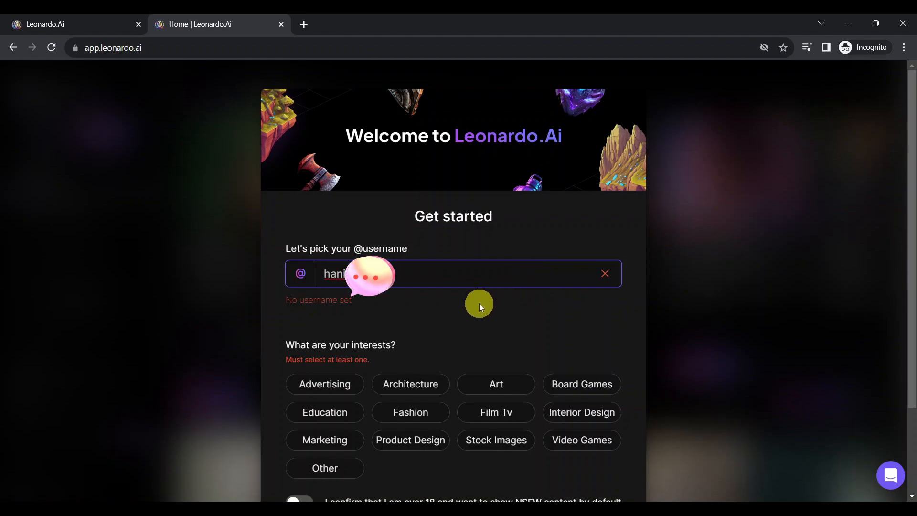
left_click(518, 314)
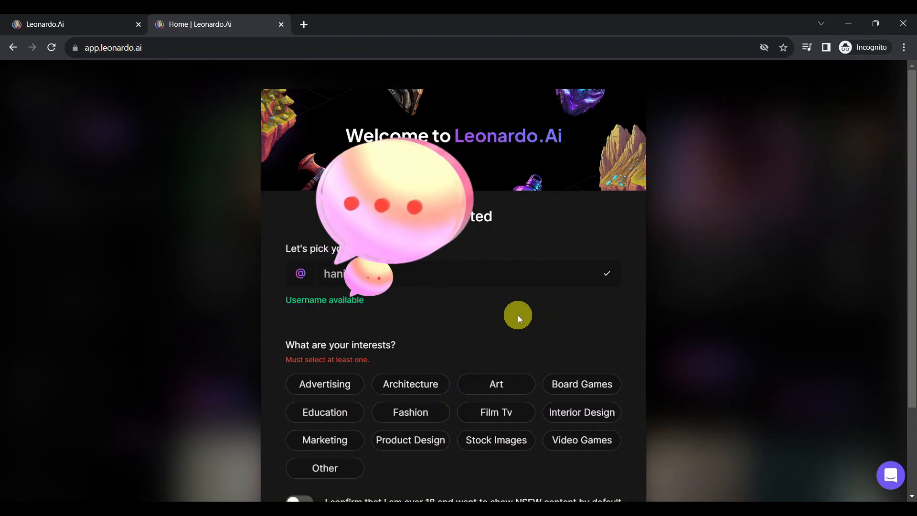
- Choose Art as the interest and continue to the role question
scroll(517, 315, "down", 2)
scroll(518, 314, "down", 3)
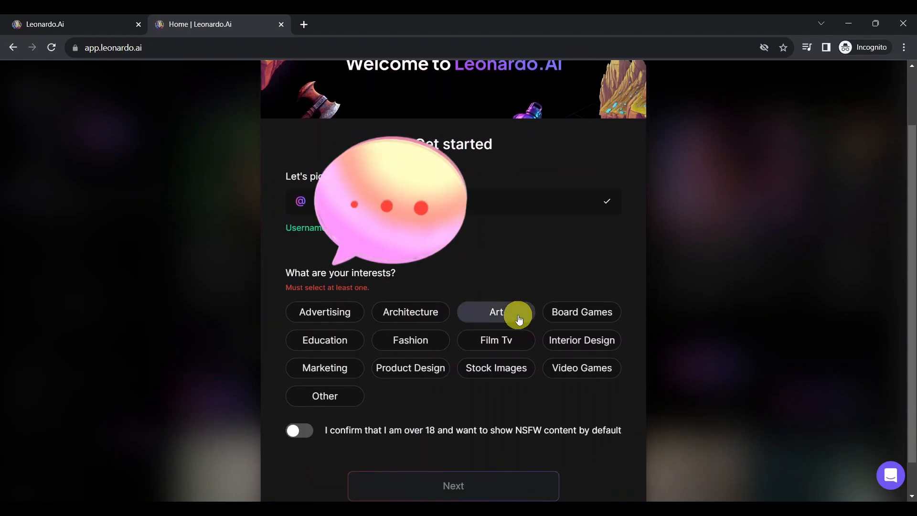
left_click(513, 317)
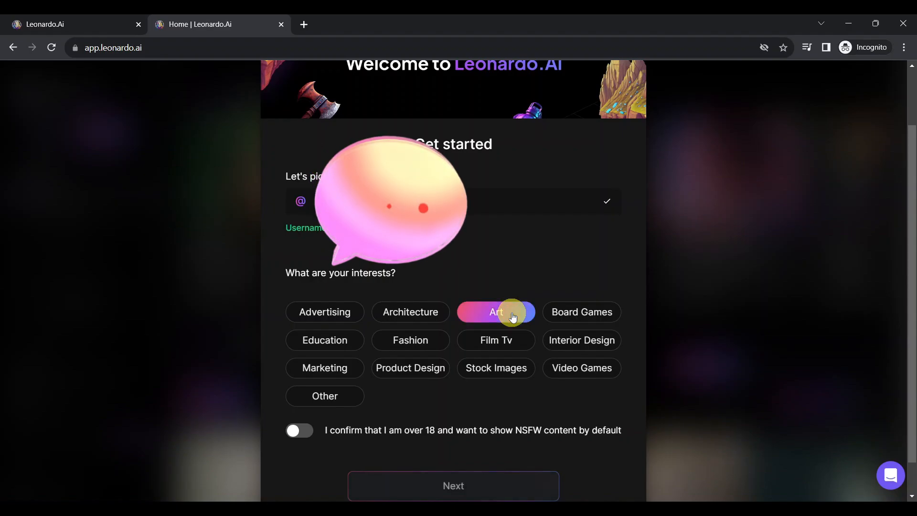
scroll(512, 313, "down", 2)
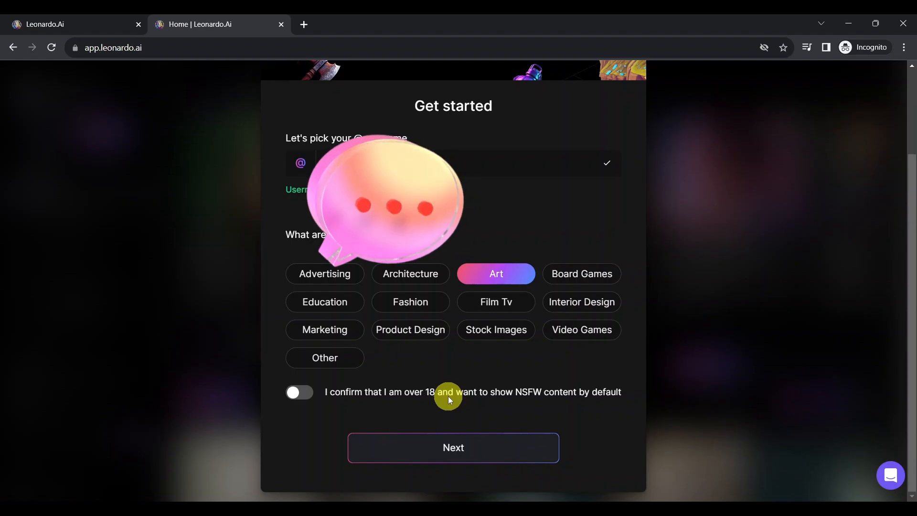
left_click(458, 445)
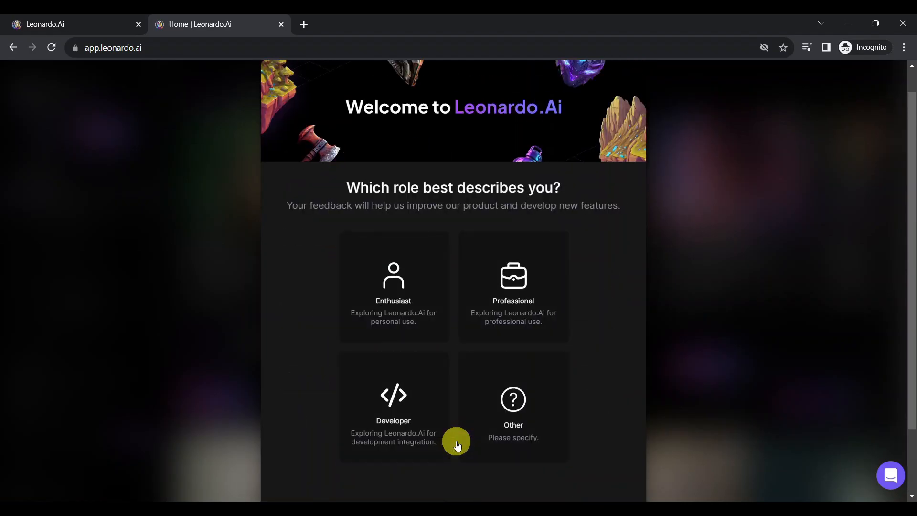
- Choose Enthusiast as the role and finish the setup to start using Leonardo
scroll(543, 297, "down", 1)
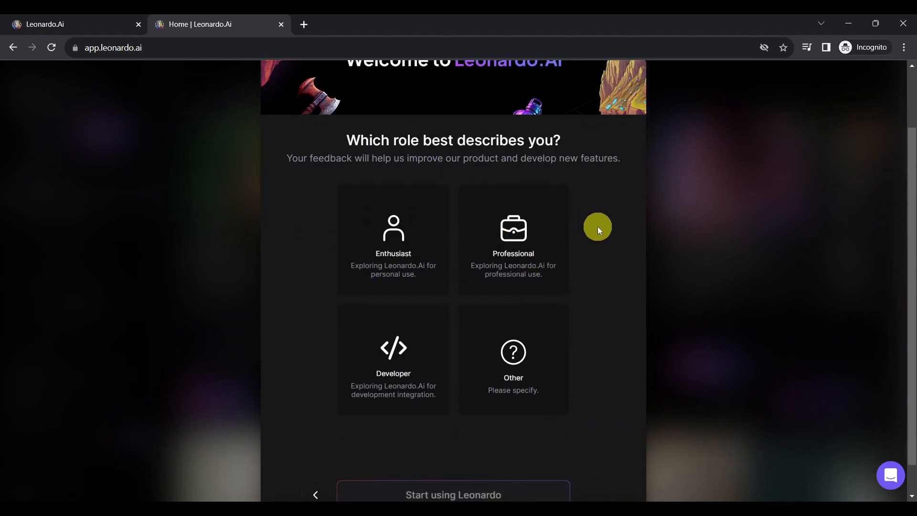
scroll(597, 226, "down", 1)
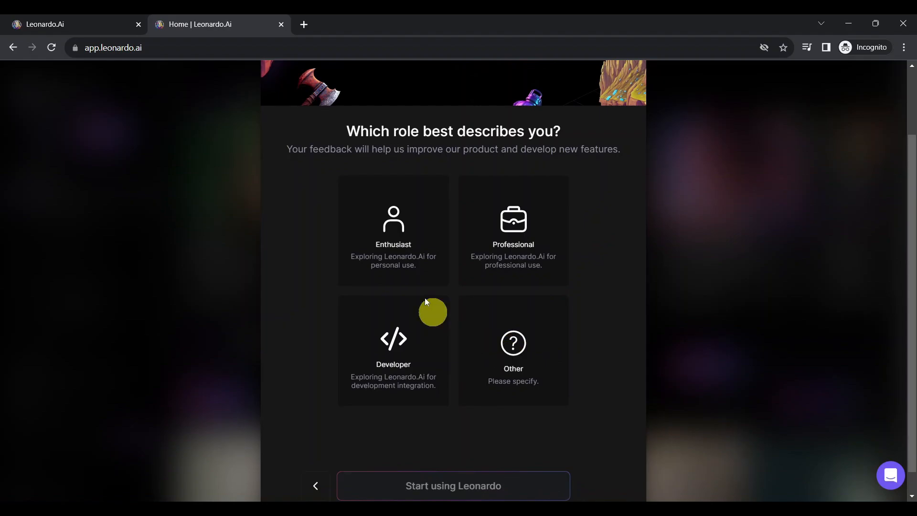
left_click(389, 224)
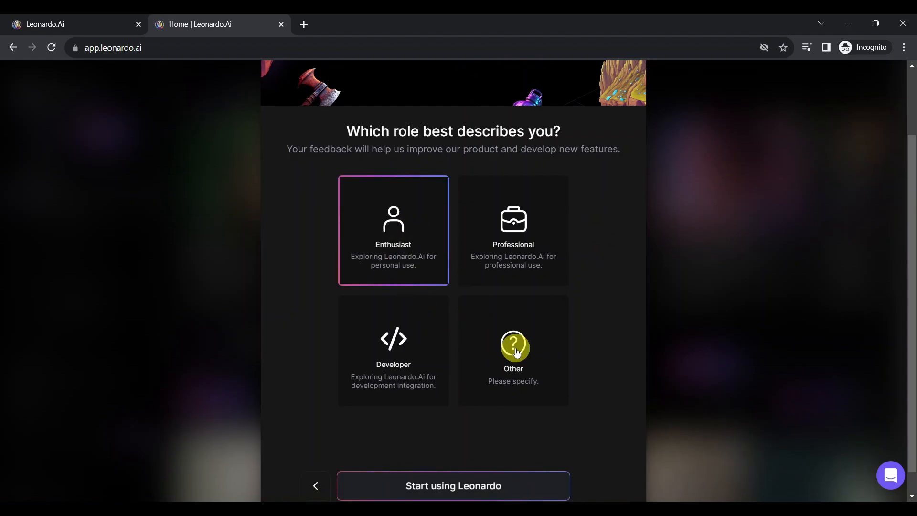
scroll(589, 362, "down", 1)
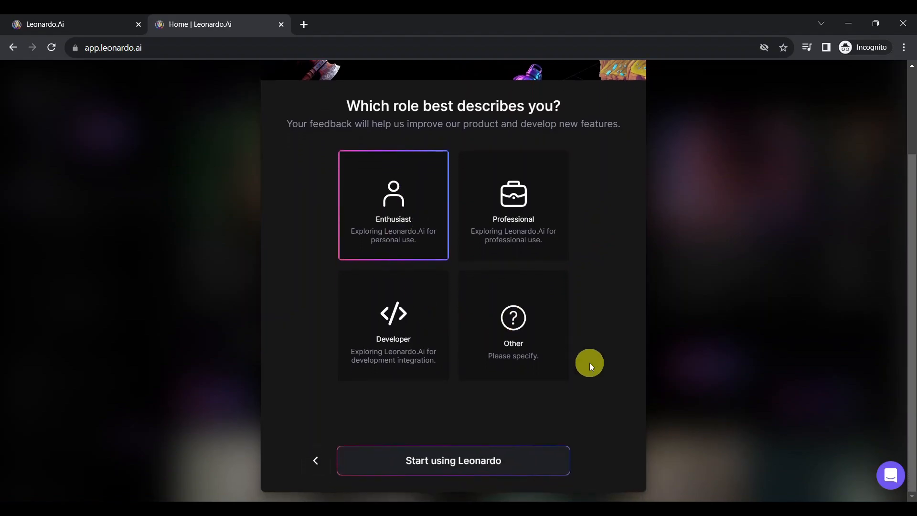
left_click(511, 455)
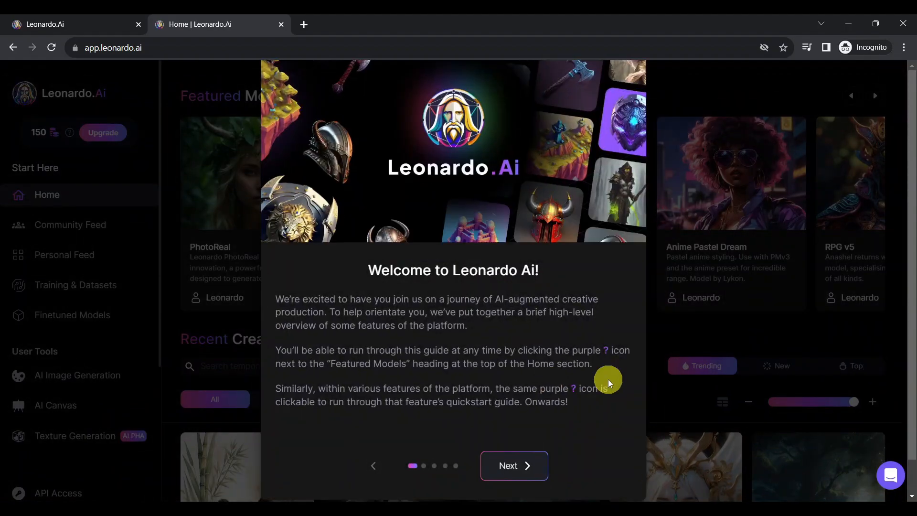
- Go through all pages of the welcome guide and close it
left_click(516, 467)
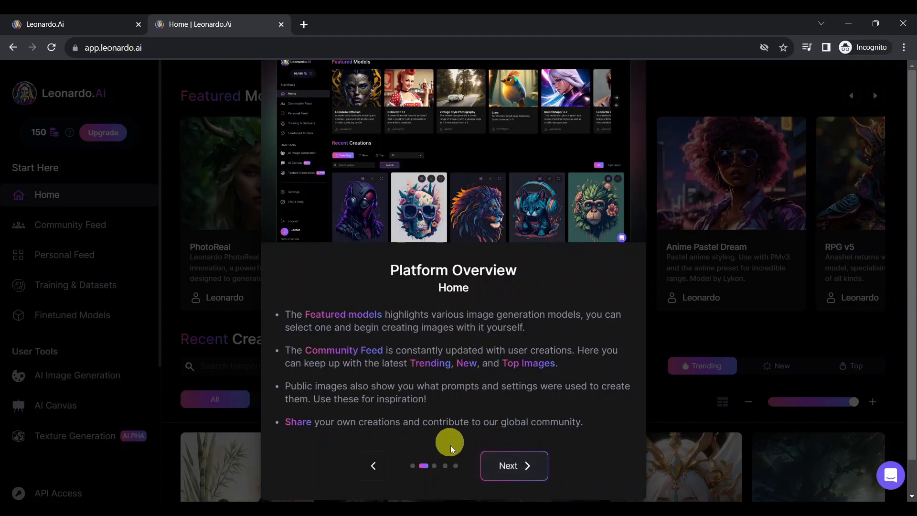
left_click(512, 471)
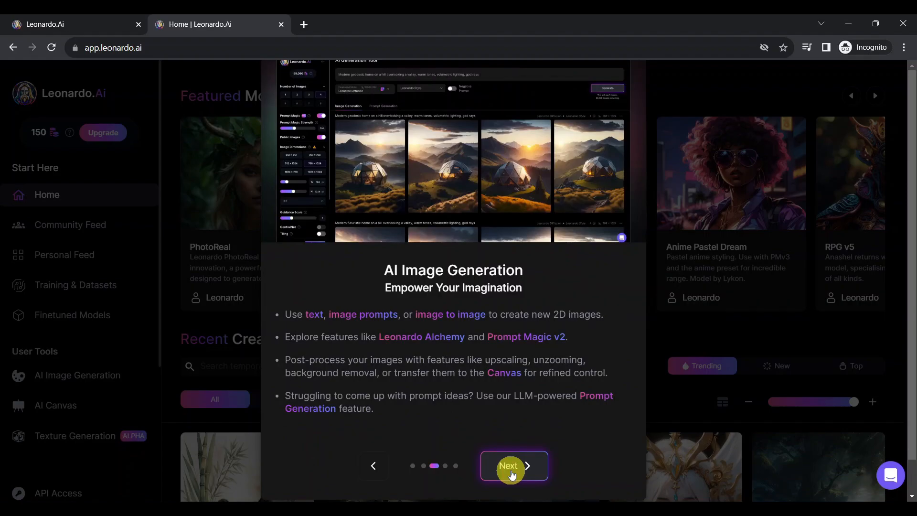
left_click(512, 471)
left_click(512, 471)
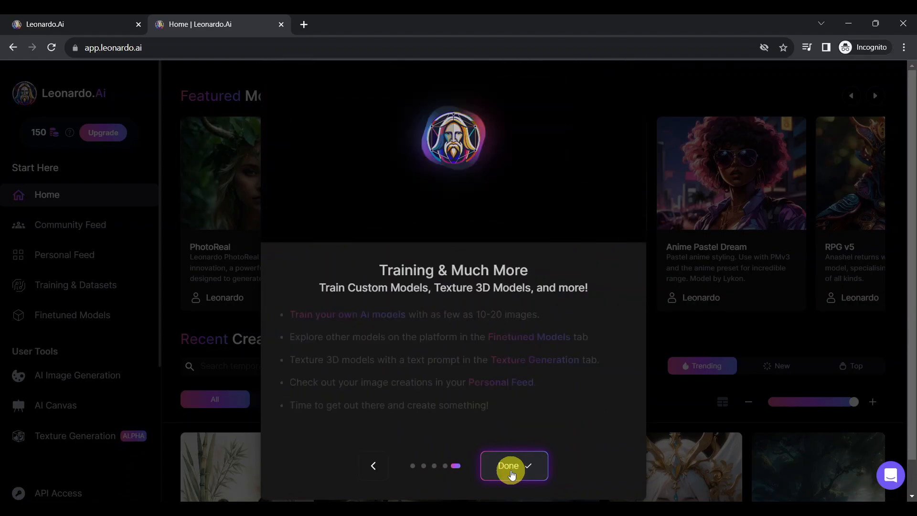
left_click(512, 471)
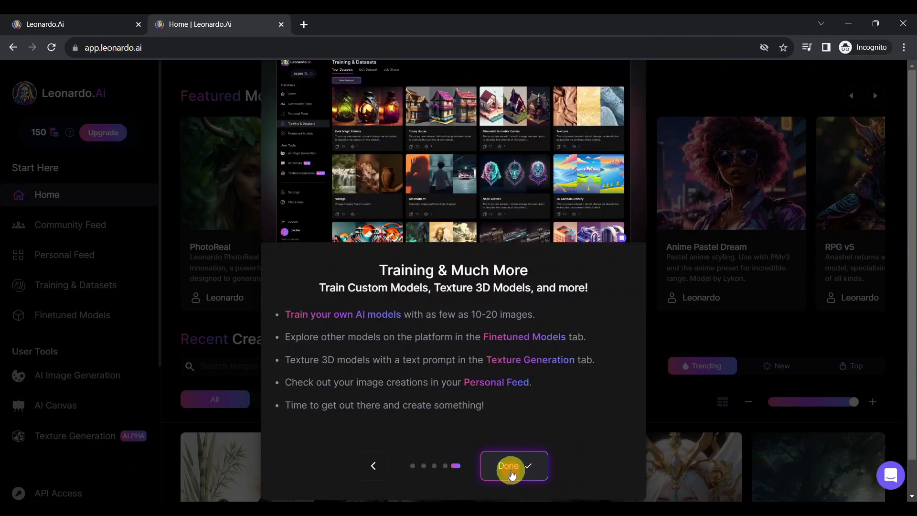
left_click(671, 340)
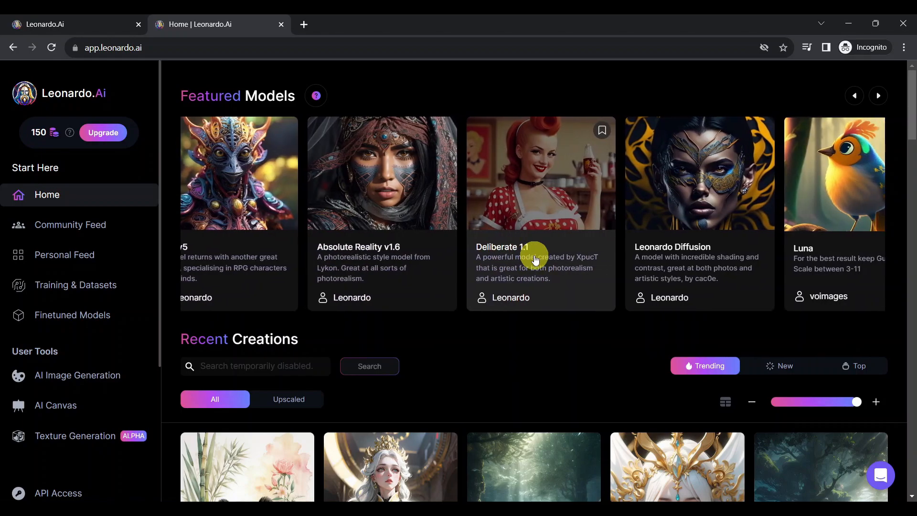
- Browse the featured models and the trending images in Recent Creations, including their prompts and like controls
scroll(536, 261, "left", 10)
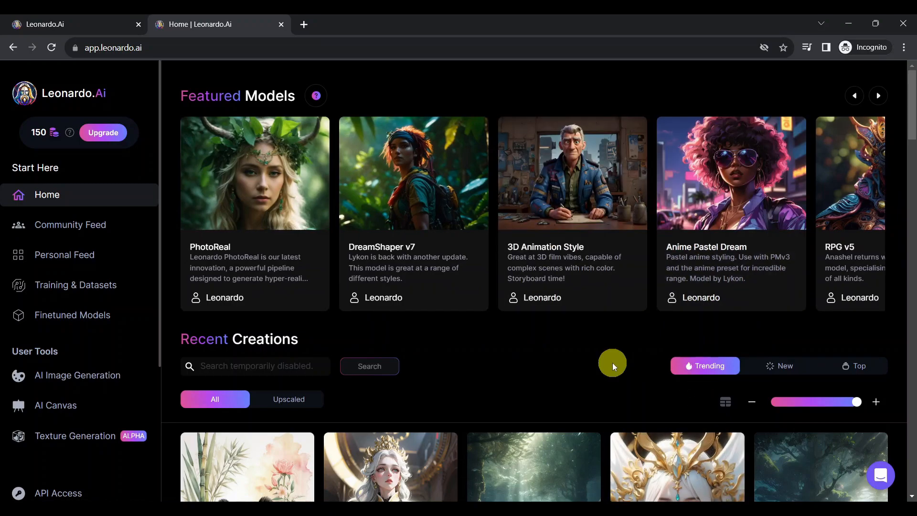
scroll(612, 363, "down", 5)
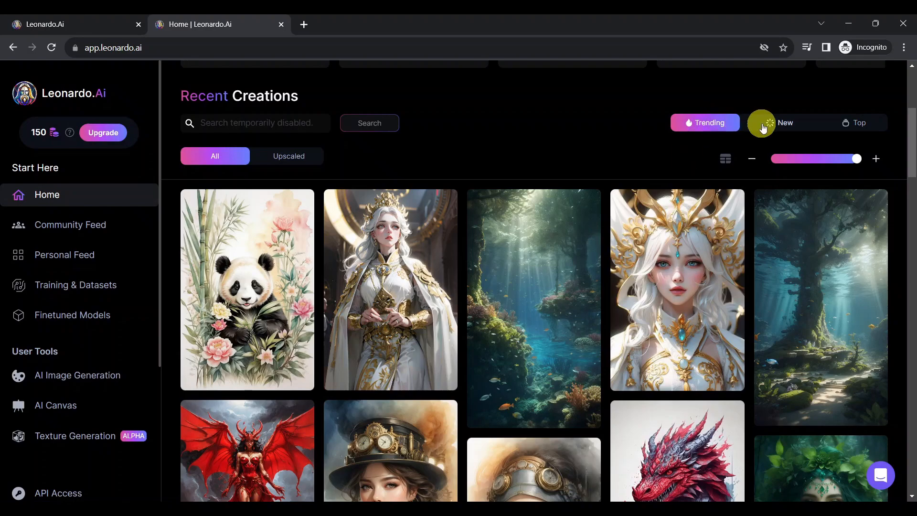
mouse_move(566, 197)
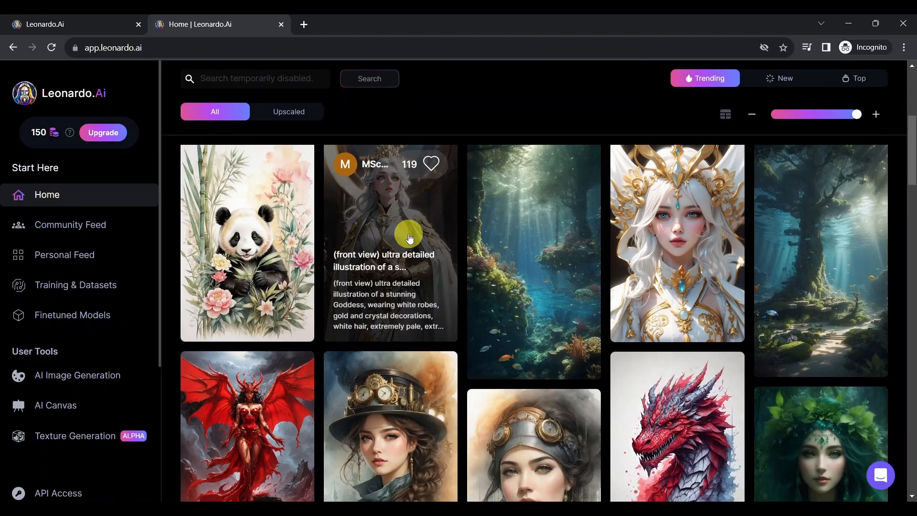
scroll(409, 234, "down", 1)
mouse_move(679, 258)
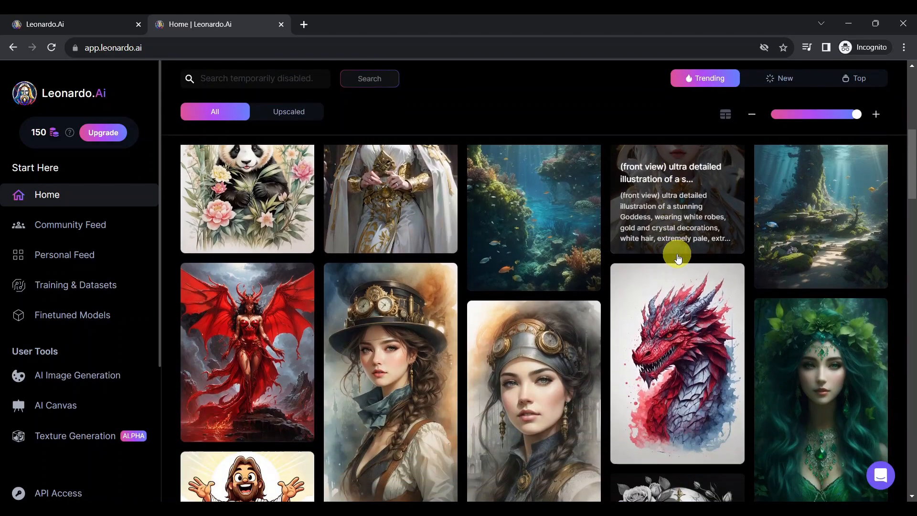
scroll(678, 258, "down", 2)
scroll(678, 258, "up", 4)
mouse_move(430, 263)
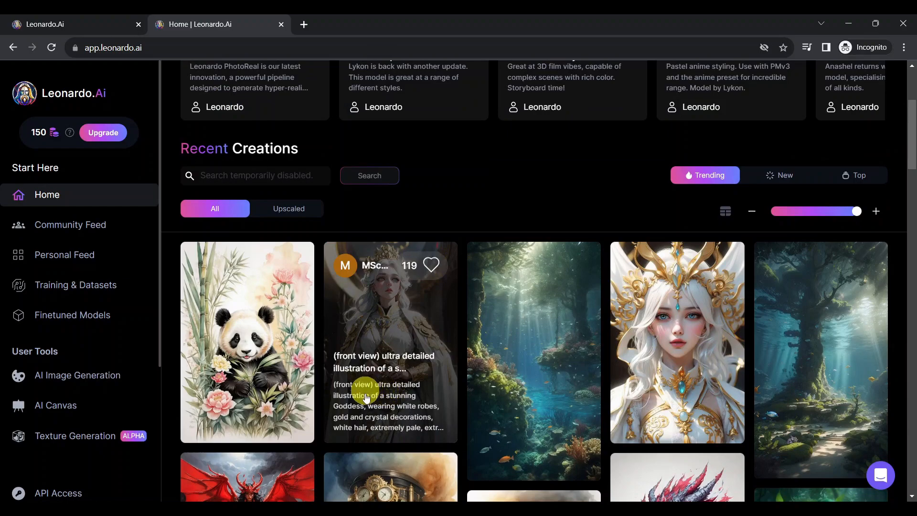
left_click(431, 264)
mouse_move(717, 268)
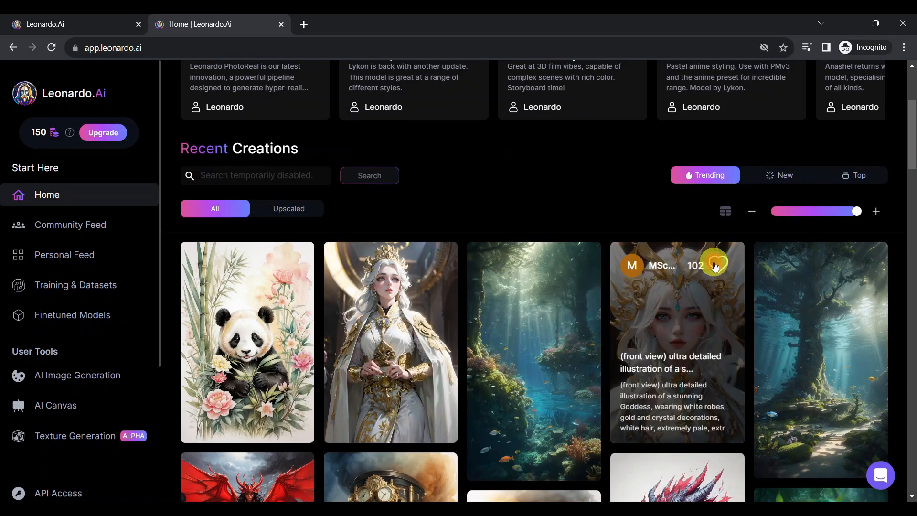
left_click(577, 268)
scroll(577, 271, "down", 15)
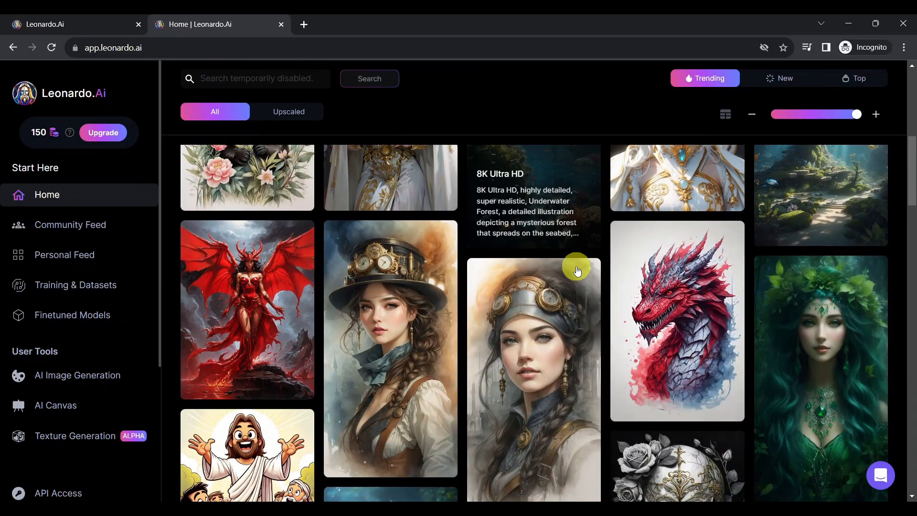
scroll(577, 270, "down", 6)
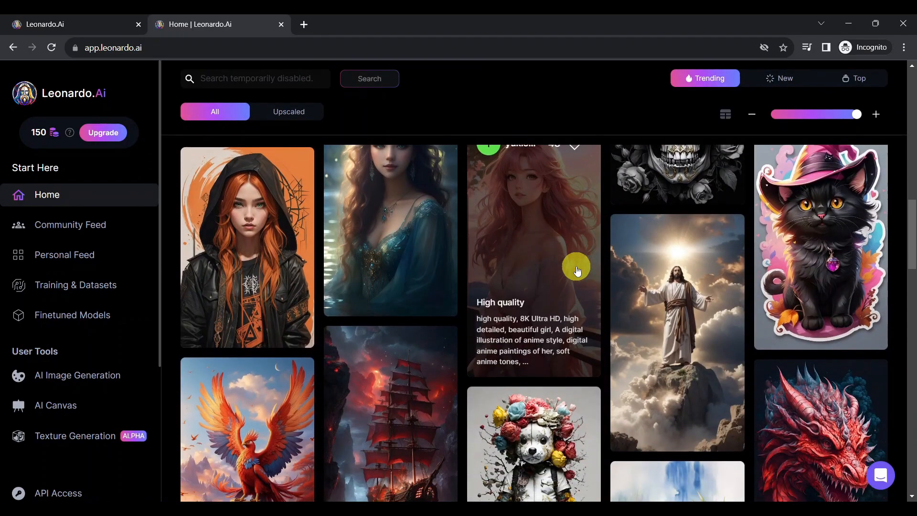
scroll(670, 320, "down", 3)
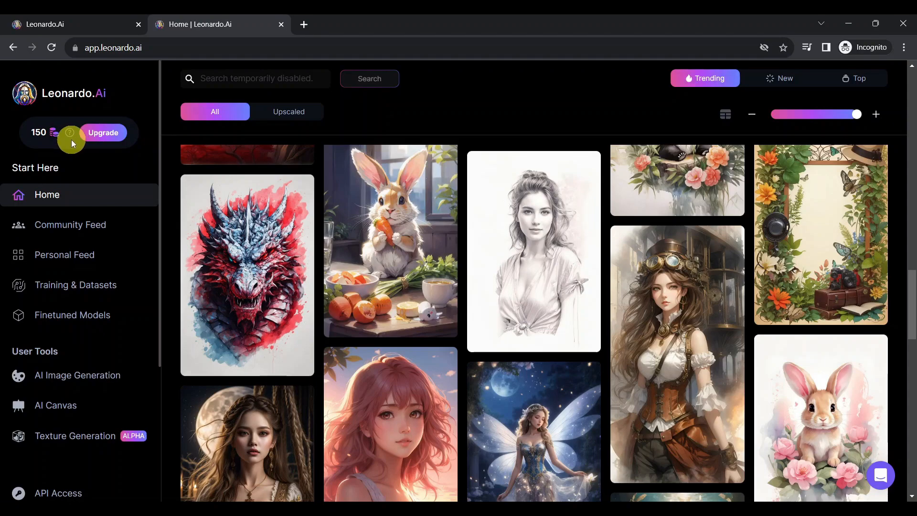
- Check the token balance help, open the upgrade plans, and compare monthly with yearly pricing
mouse_move(69, 134)
mouse_move(263, 217)
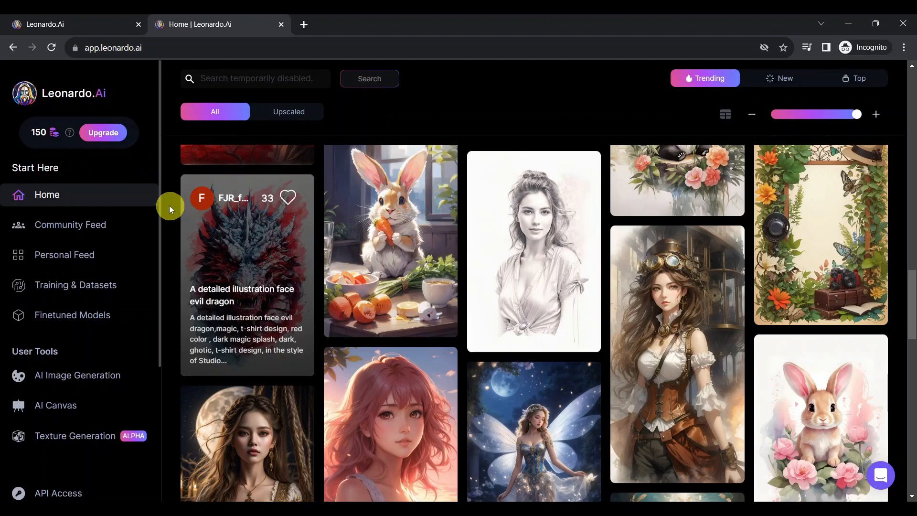
left_click(104, 133)
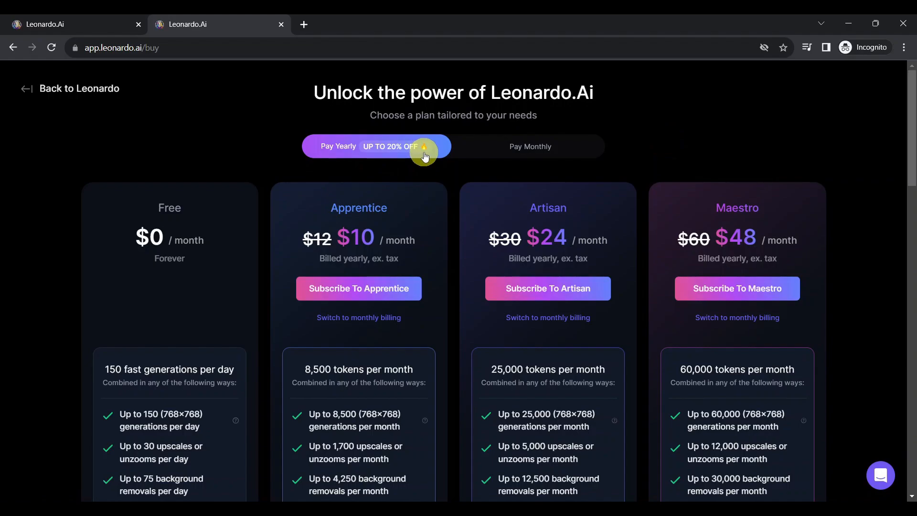
left_click(475, 145)
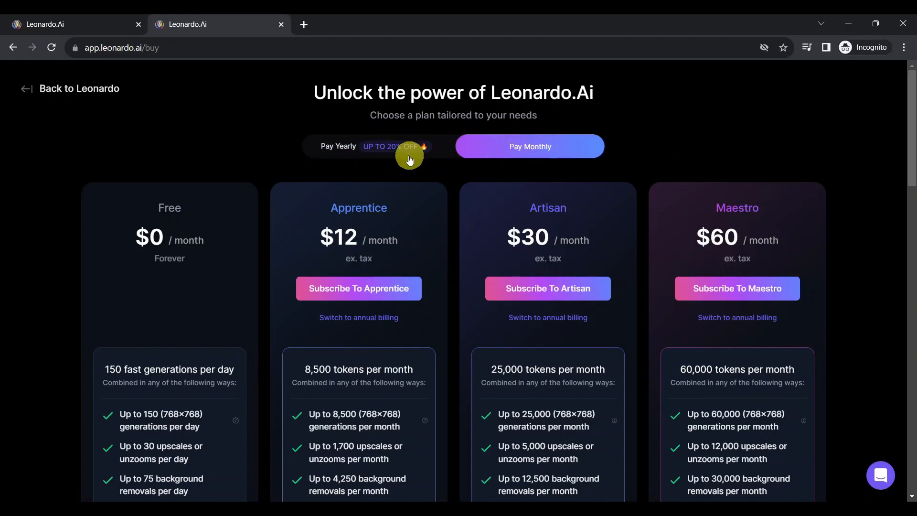
left_click(380, 151)
- Review the features and plan details of the Free, Apprentice, Artisan and Maestro plans down to the Frequently Asked Questions
scroll(492, 230, "down", 2)
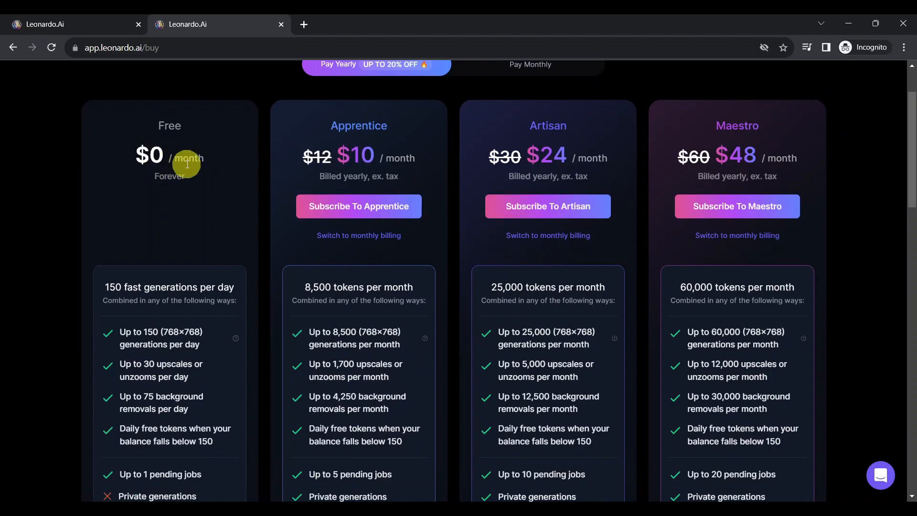
scroll(191, 179, "down", 1)
scroll(238, 164, "up", 2)
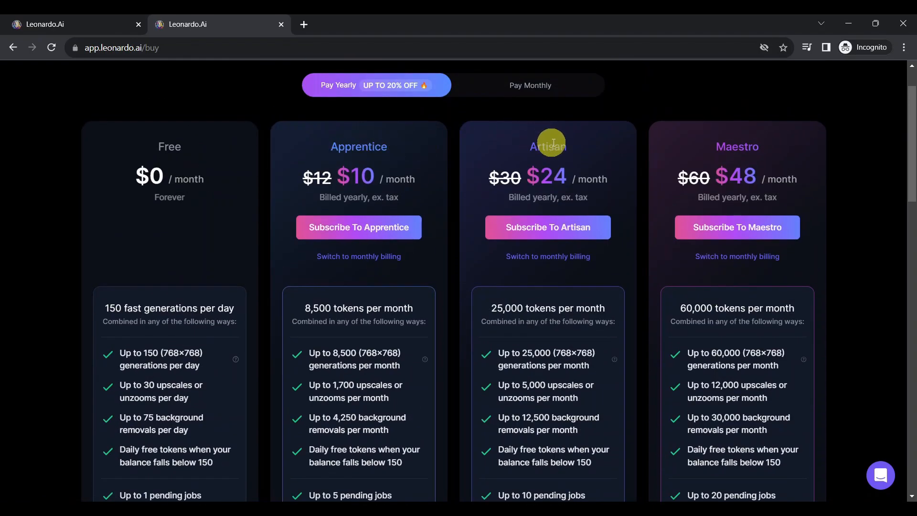
scroll(749, 138, "down", 8)
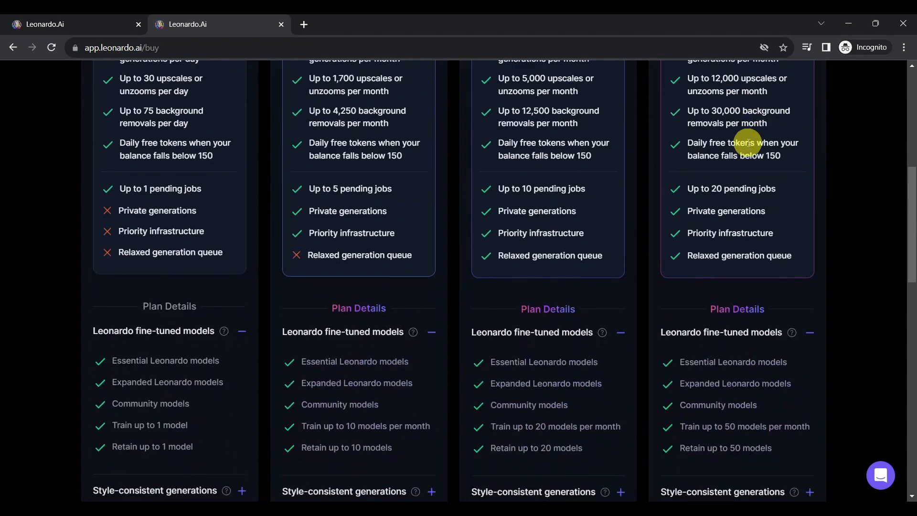
scroll(749, 142, "down", 3)
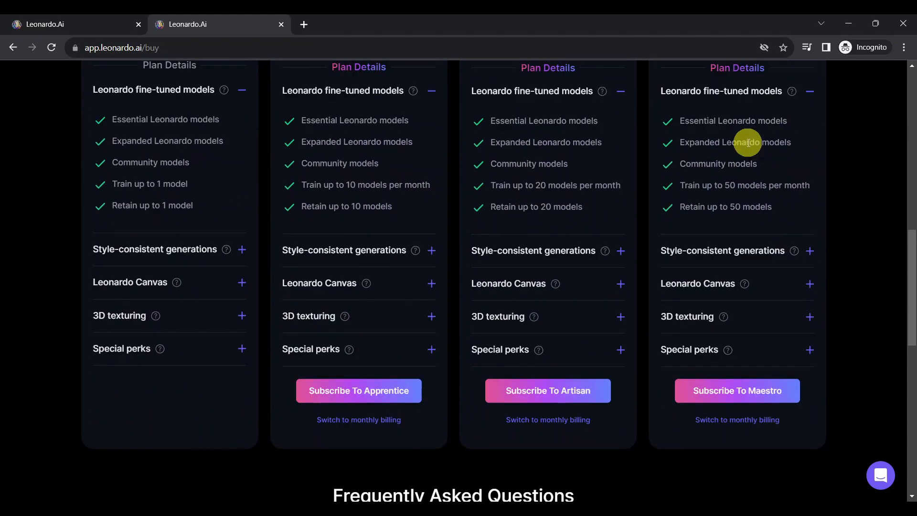
scroll(747, 142, "down", 4)
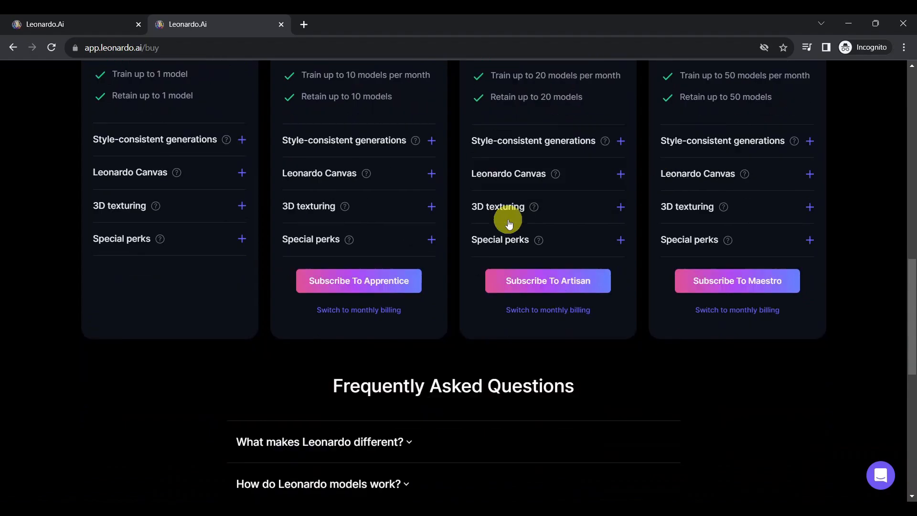
- Finish reviewing the subscription plans, return to the home page and open AI Image Generation
scroll(507, 219, "down", 3)
scroll(506, 219, "up", 19)
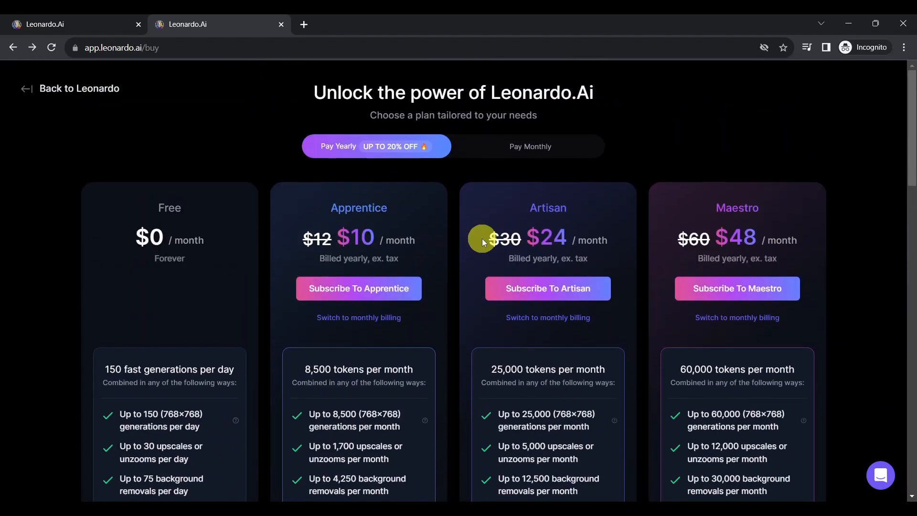
left_click(26, 90)
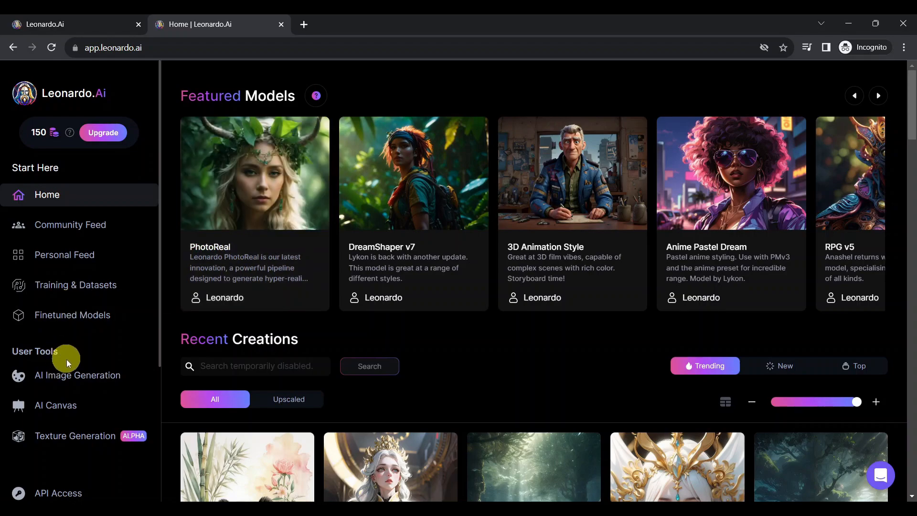
left_click(73, 381)
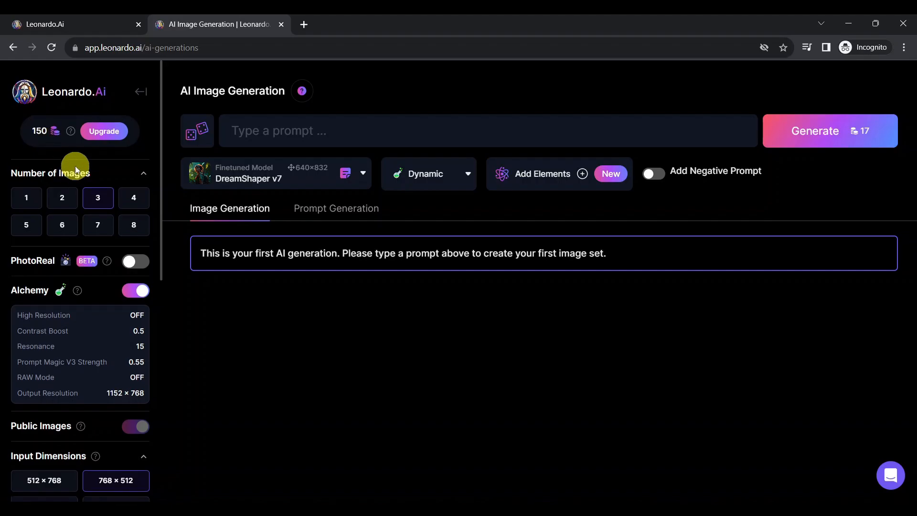
- Review the generation settings, from number of images, PhotoReal and Alchemy to input dimensions, aspect ratio, guidance scale and image upload
scroll(76, 167, "down", 8)
scroll(75, 167, "down", 2)
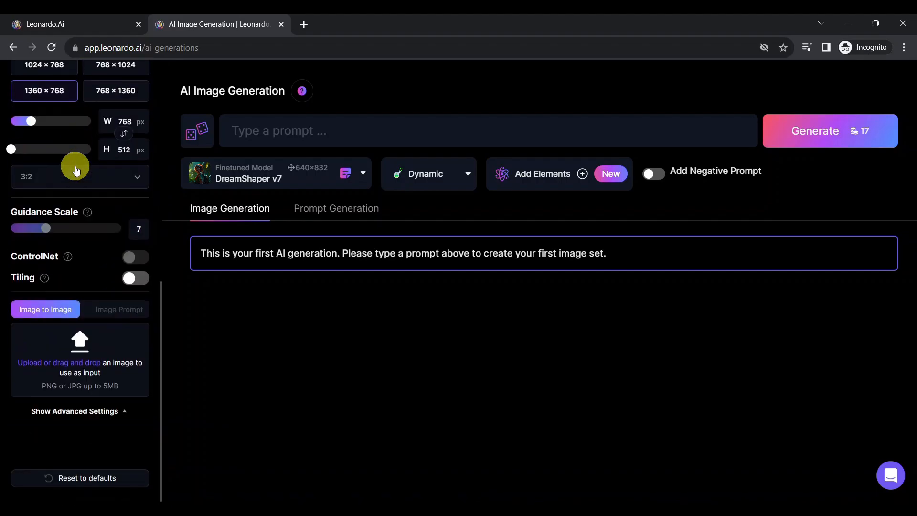
scroll(75, 165, "up", 10)
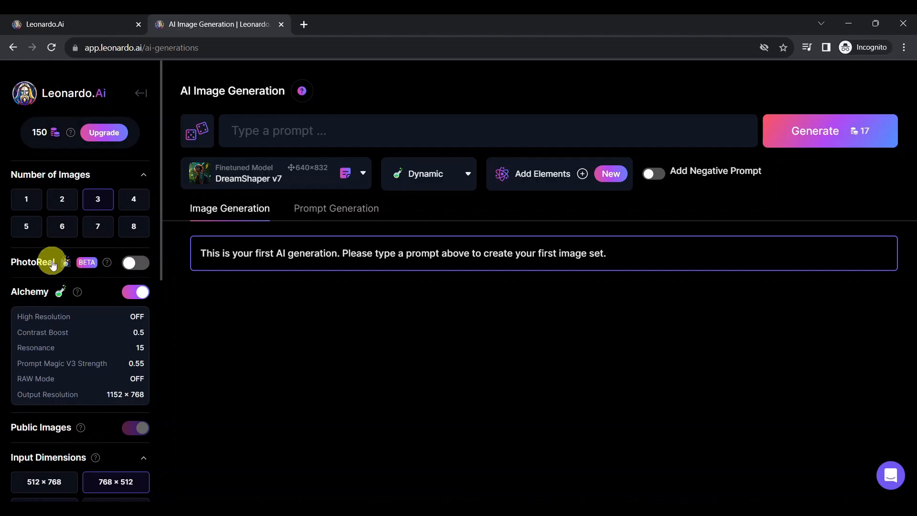
scroll(50, 251, "down", 4)
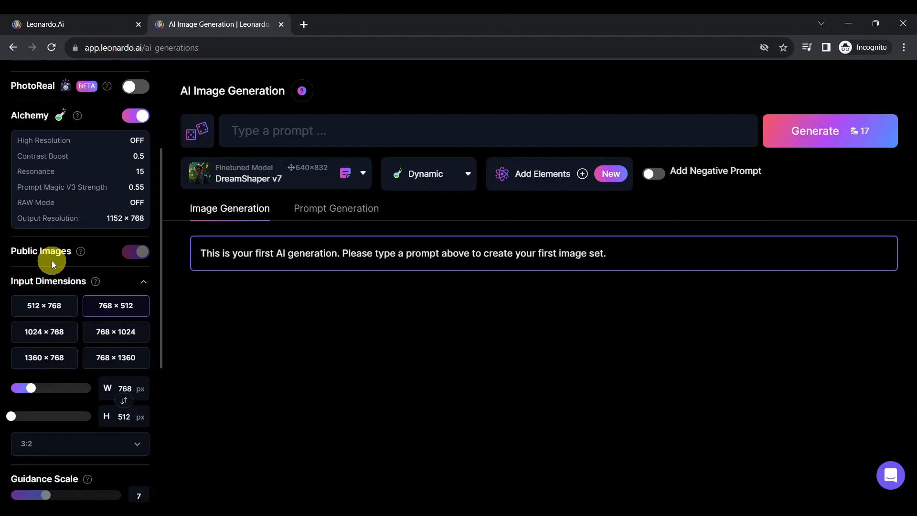
scroll(51, 260, "down", 2)
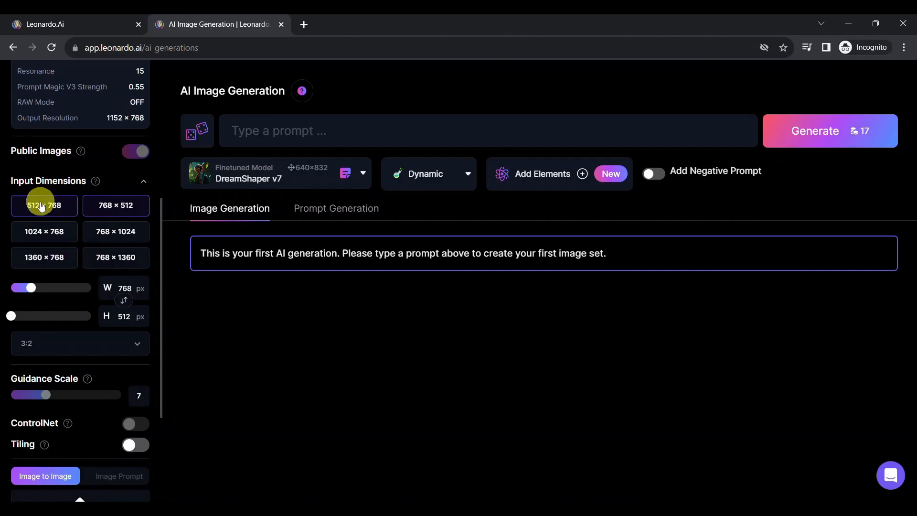
scroll(96, 215, "down", 1)
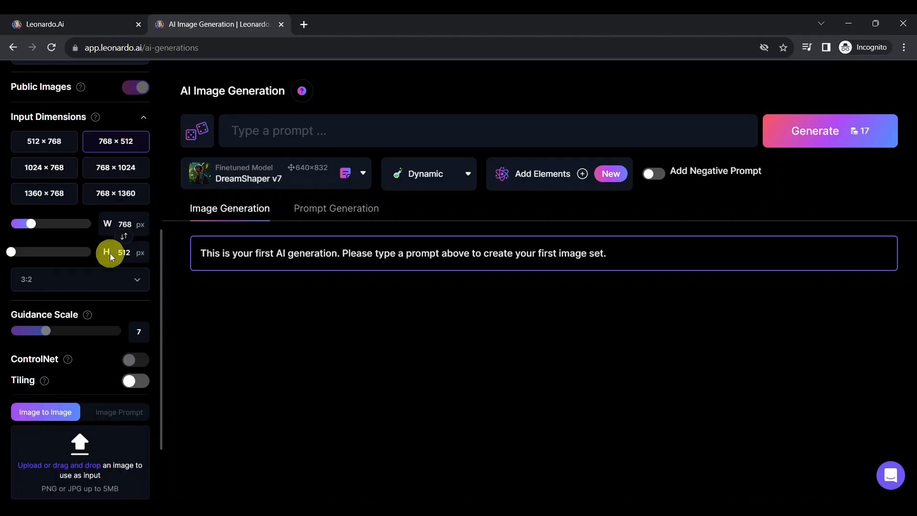
scroll(110, 253, "down", 1)
left_click(114, 245)
left_click(116, 247)
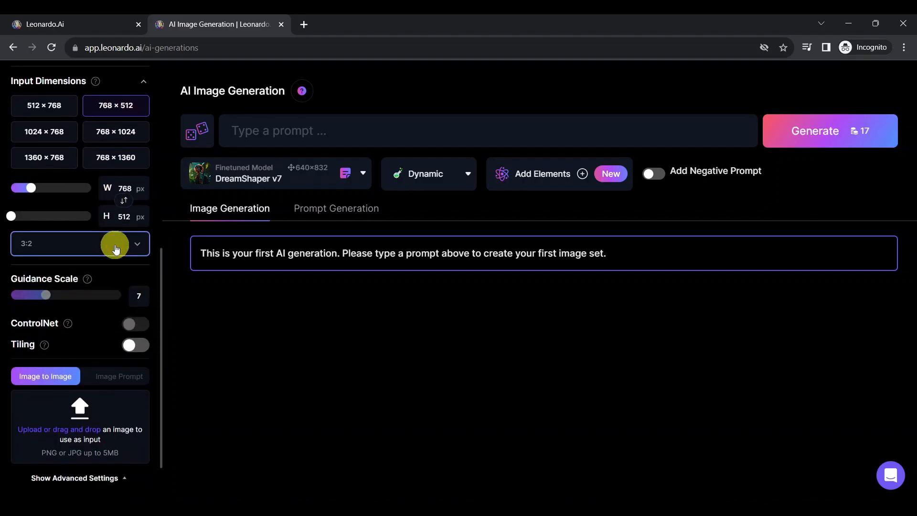
scroll(114, 246, "down", 1)
scroll(96, 260, "down", 1)
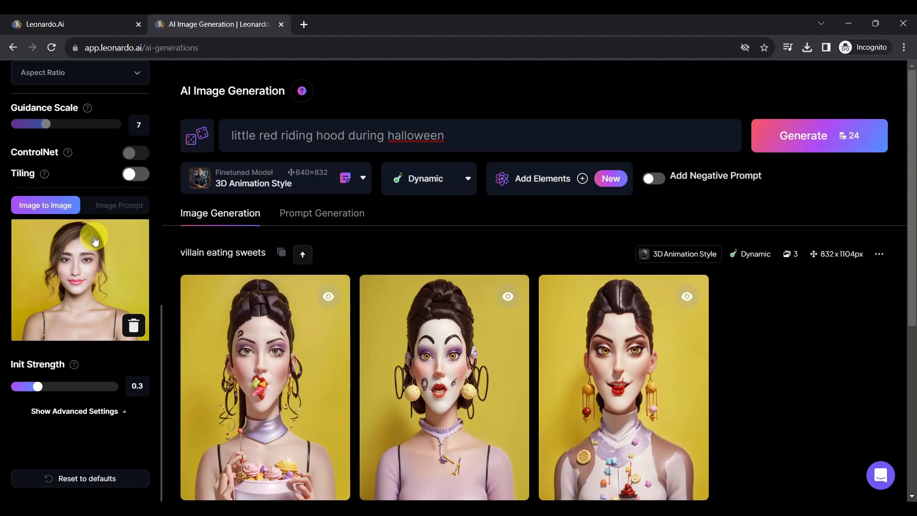
- Examine the "villain eating sweets" images alongside their prompt, the reference photo, the generation settings and the new prompt
scroll(96, 240, "up", 10)
scroll(95, 241, "down", 12)
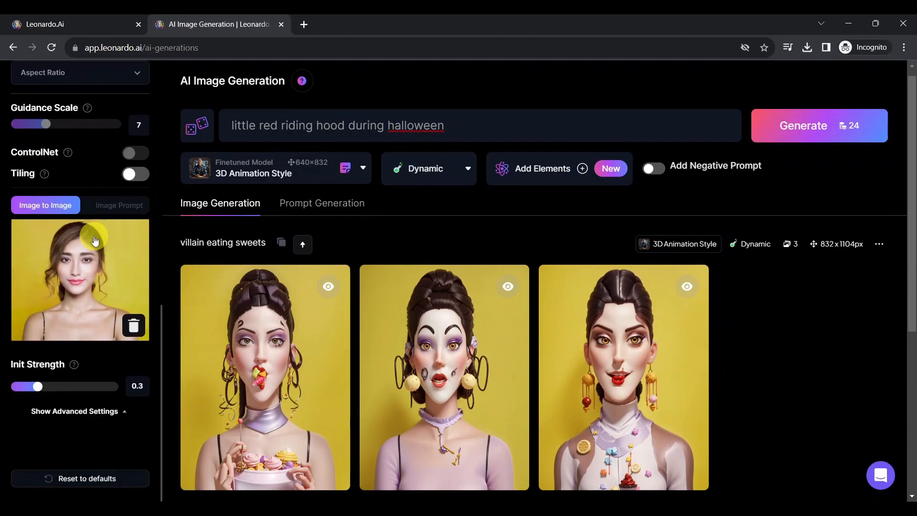
scroll(96, 240, "down", 3)
scroll(292, 190, "up", 4)
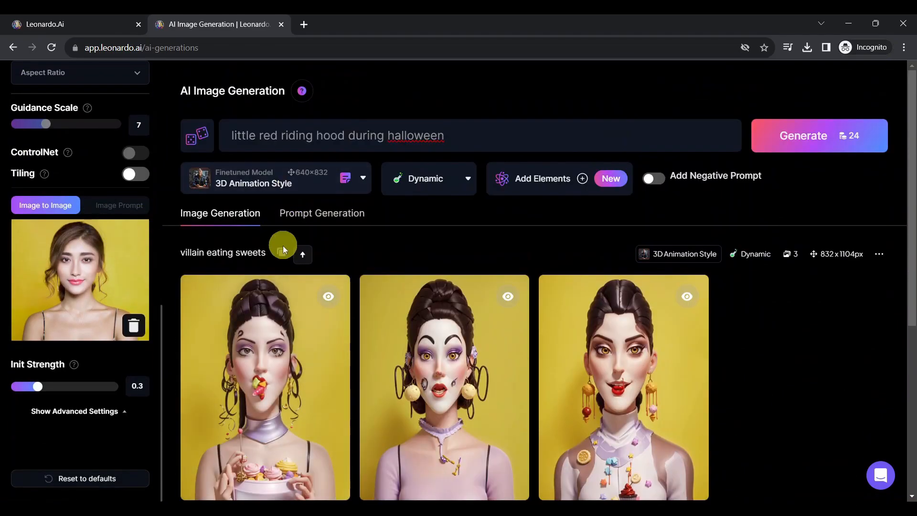
scroll(58, 165, "up", 10)
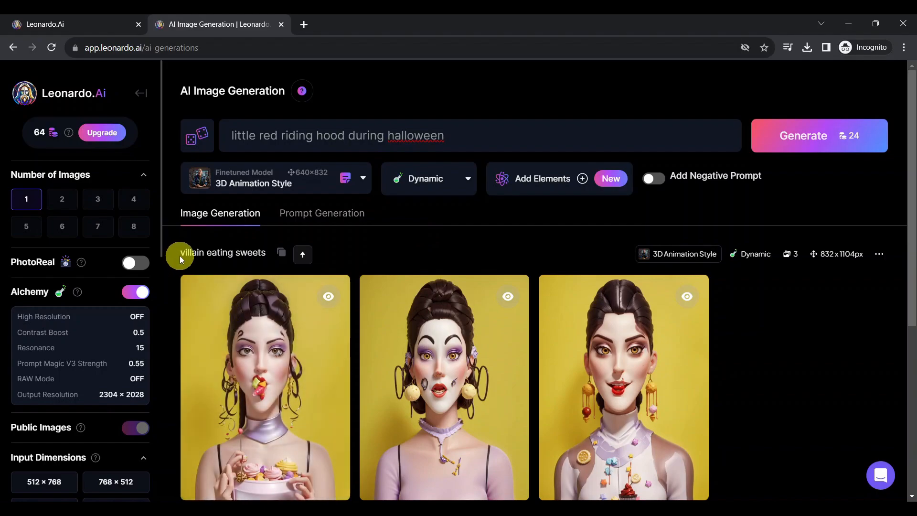
left_click_drag(181, 253, 267, 256)
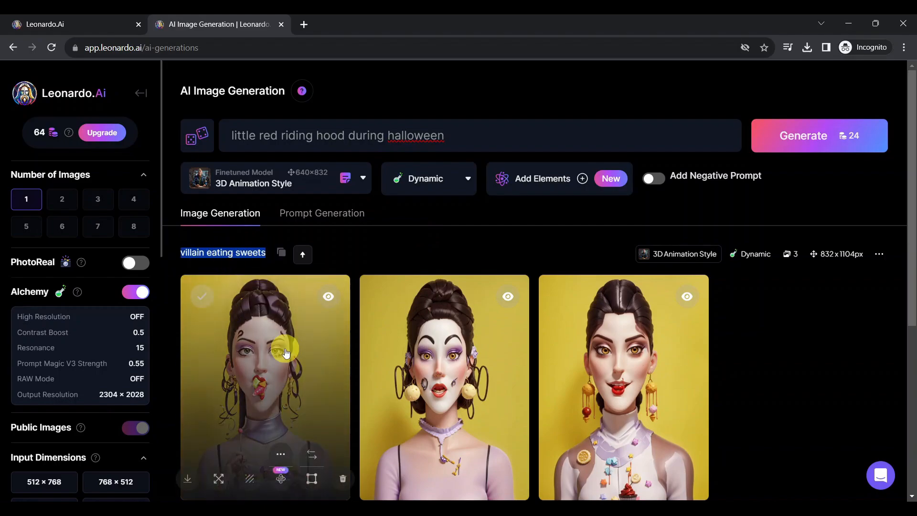
scroll(286, 351, "down", 1)
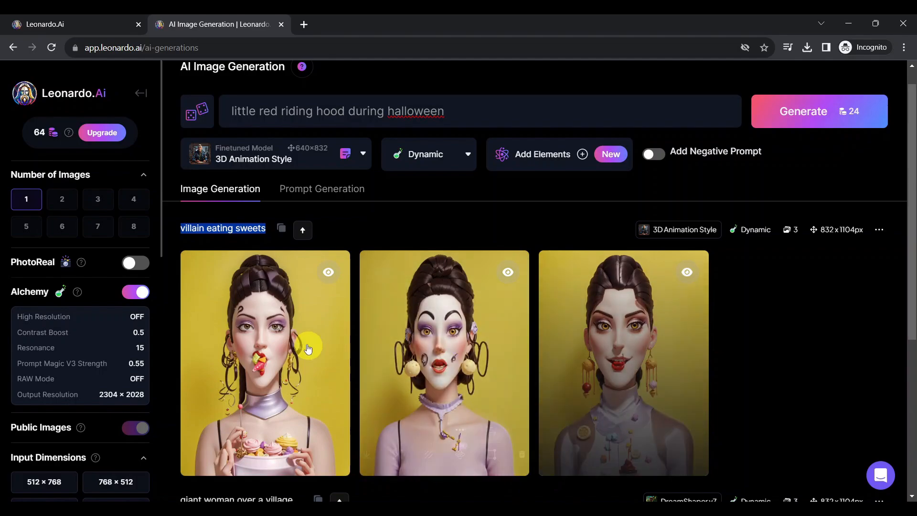
scroll(201, 280, "up", 1)
left_click(201, 280)
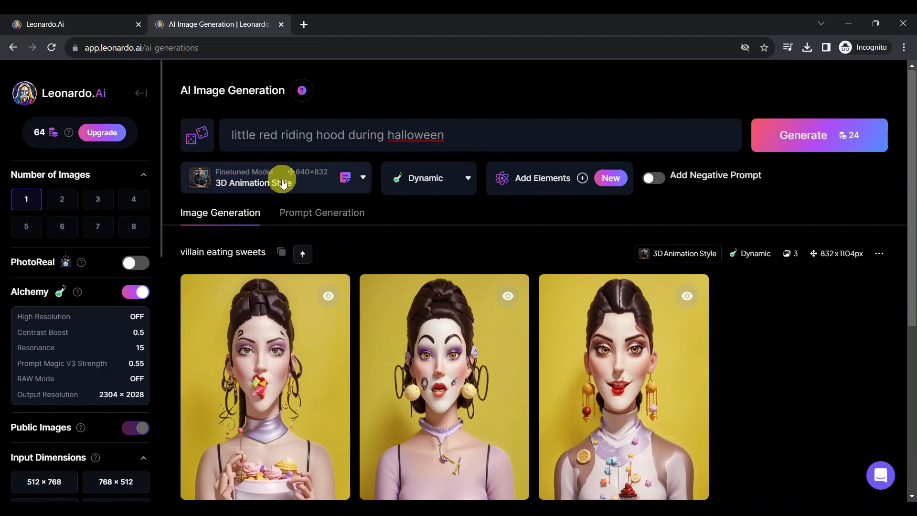
scroll(97, 229, "down", 2)
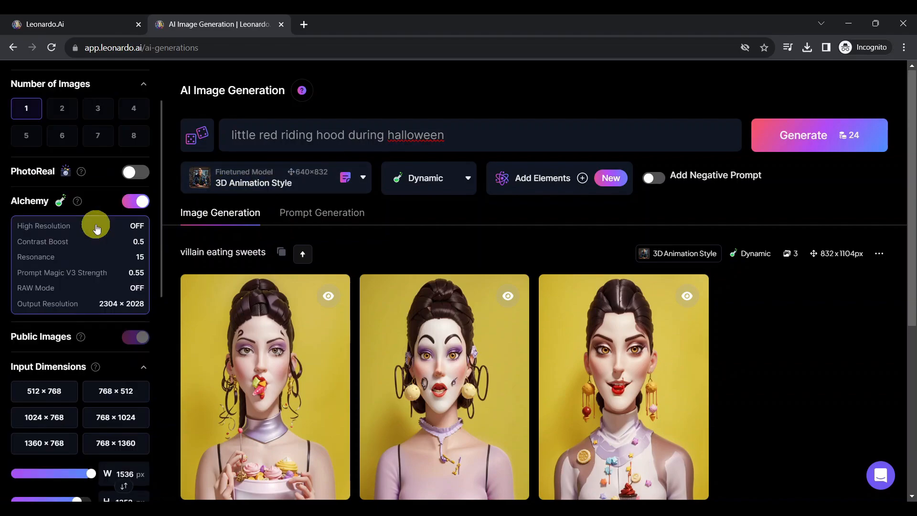
scroll(97, 229, "up", 2)
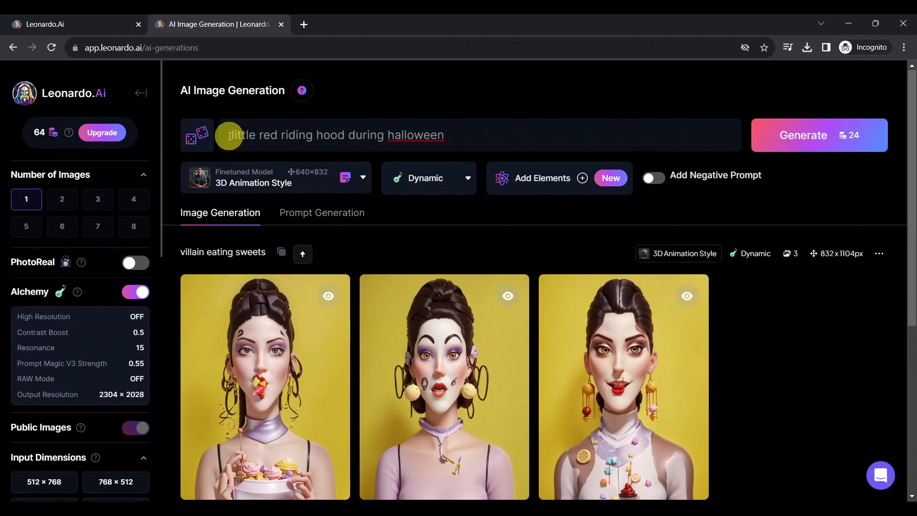
left_click_drag(230, 134, 467, 122)
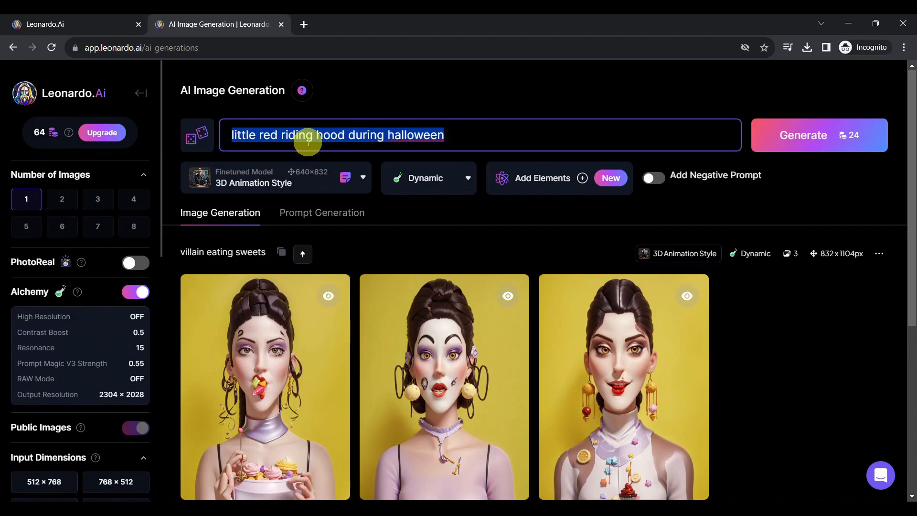
left_click(389, 90)
- Set the aspect ratio in the input dimensions to 1:1
scroll(99, 263, "down", 1)
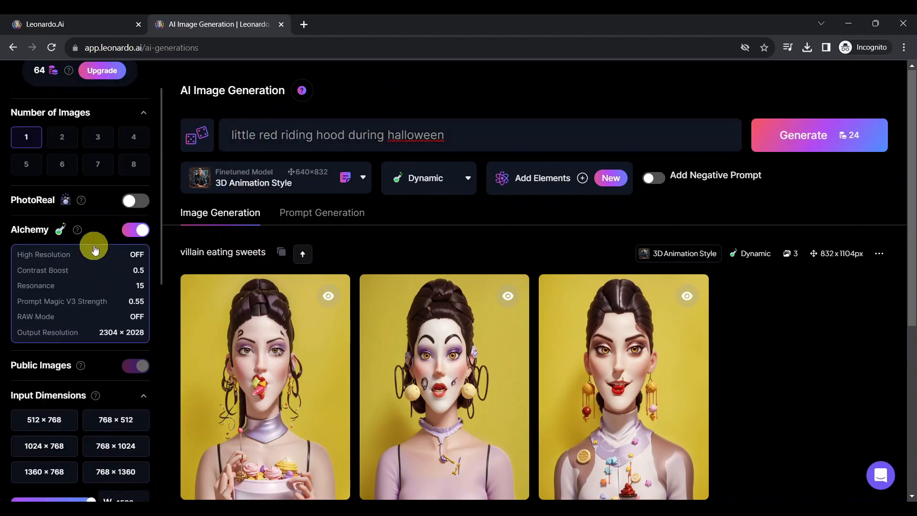
scroll(97, 244, "down", 3)
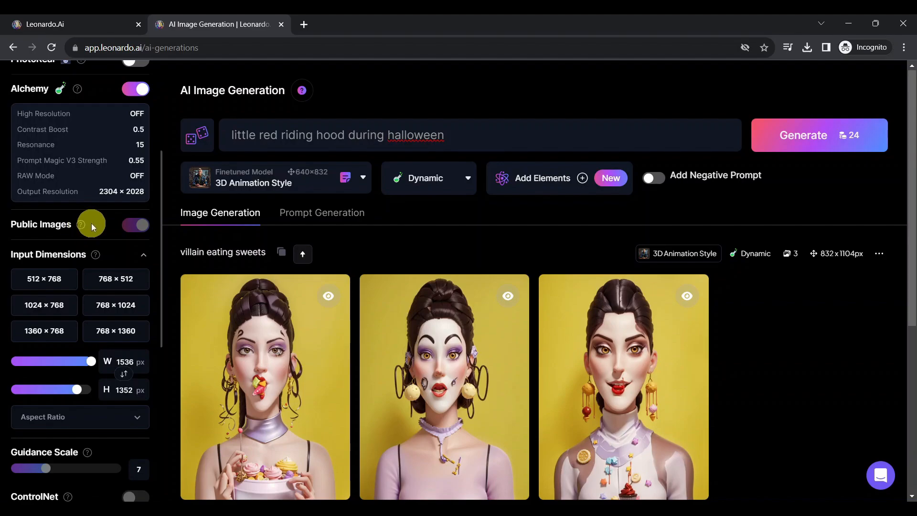
scroll(90, 223, "down", 1)
left_click(91, 375)
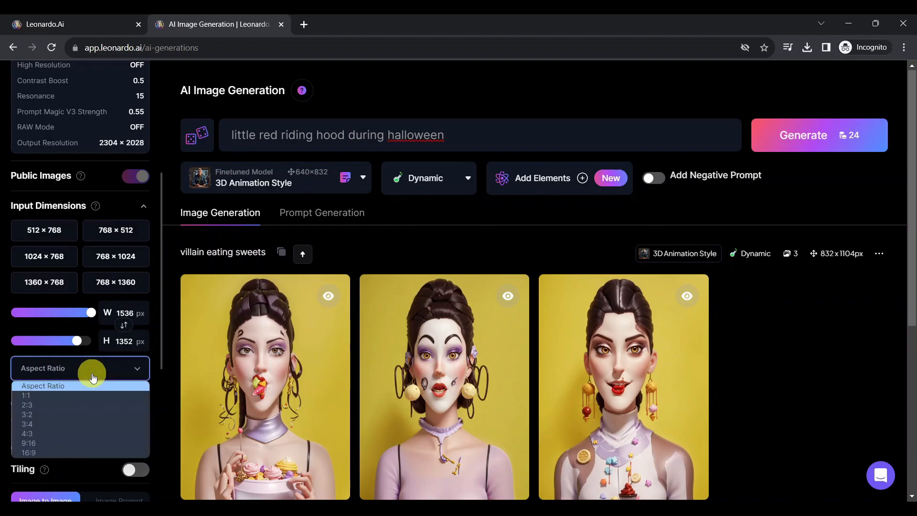
scroll(91, 374, "down", 1)
left_click(84, 353)
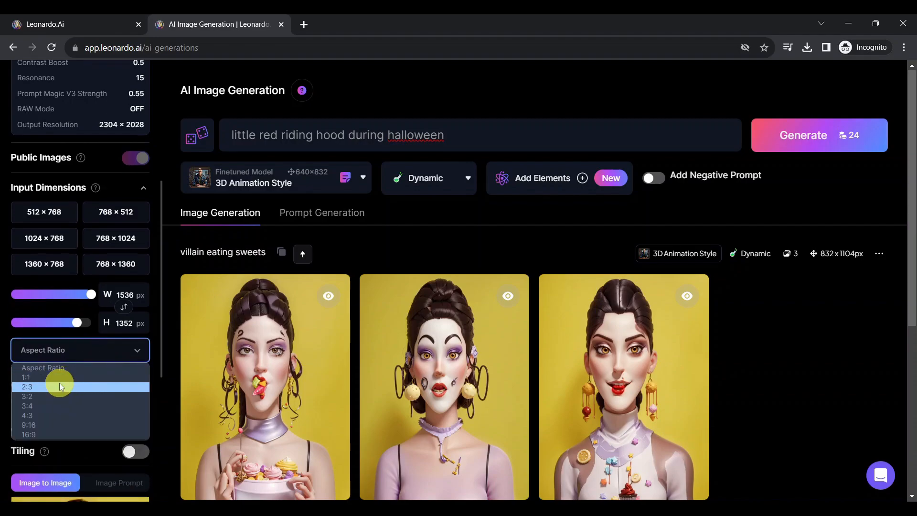
left_click(59, 385)
left_click(83, 337)
left_click(53, 379)
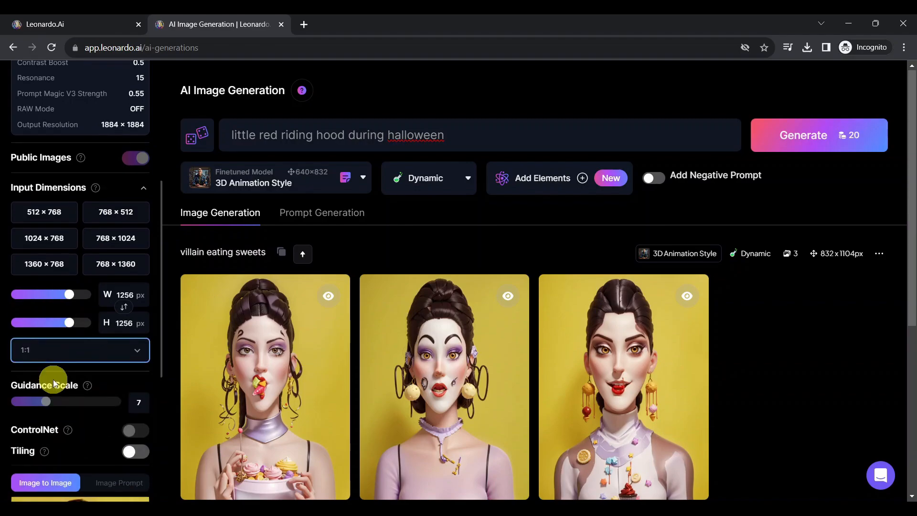
- Raise the Init Strength of the Image to Image reference photo to 0.9
scroll(53, 379, "down", 2)
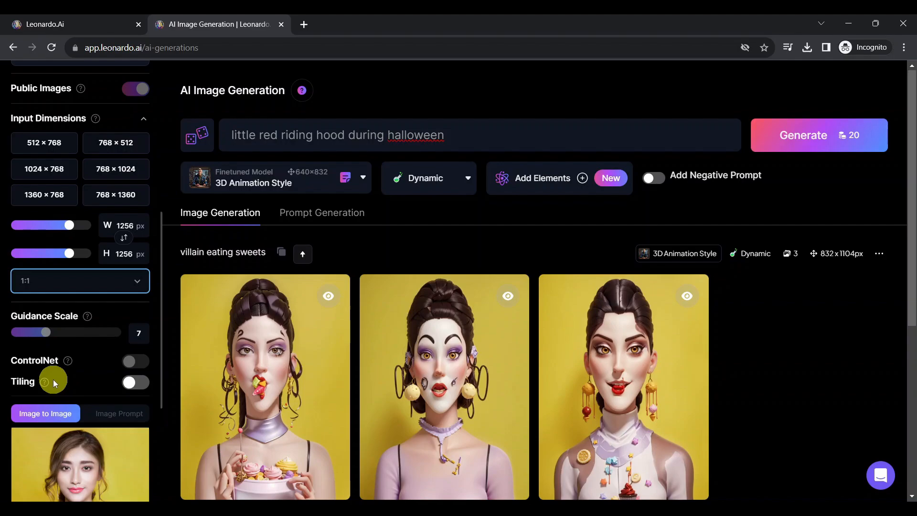
scroll(53, 379, "down", 4)
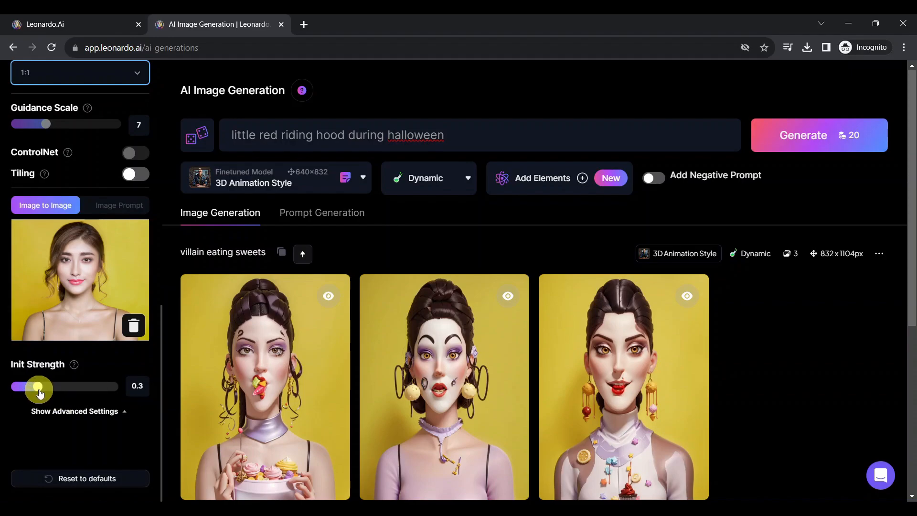
left_click_drag(39, 392, 112, 390)
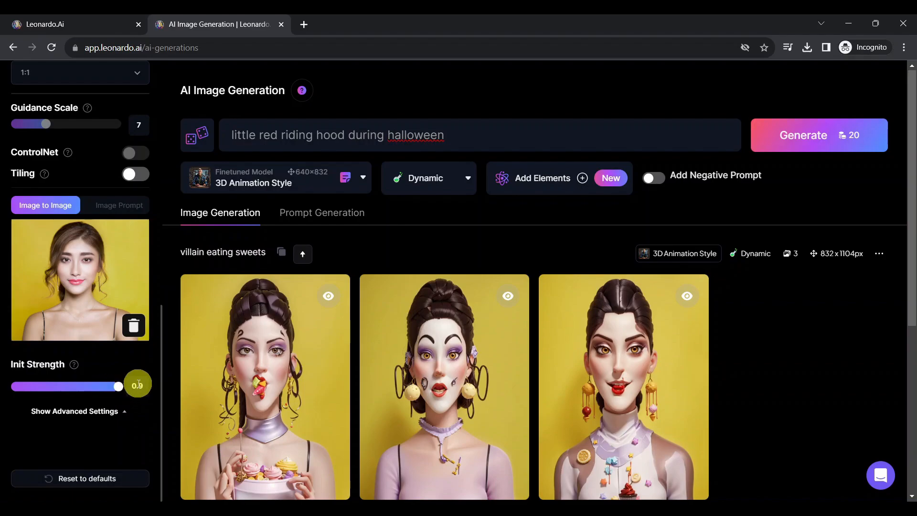
- Generate the "little red riding hood during halloween" image, keeping the 3D Animation Style model and the Dynamic style
left_click(296, 180)
left_click(296, 179)
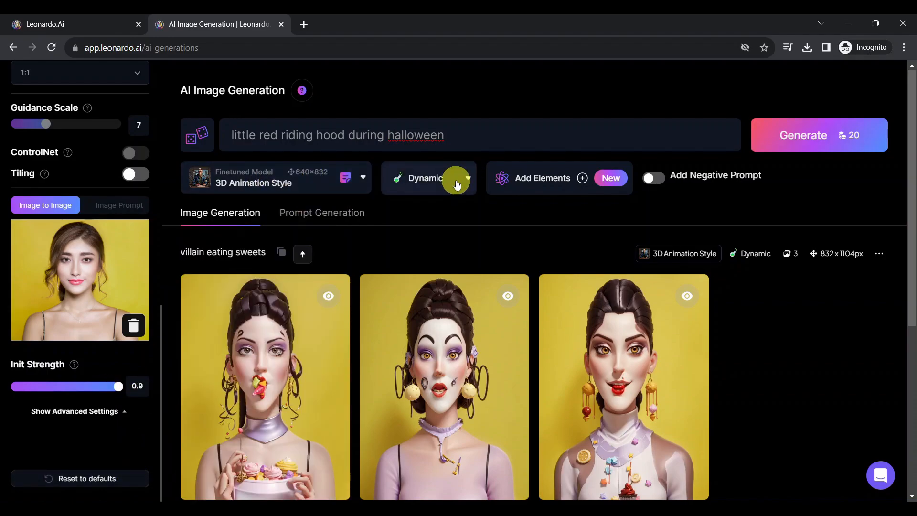
left_click(447, 186)
left_click(445, 182)
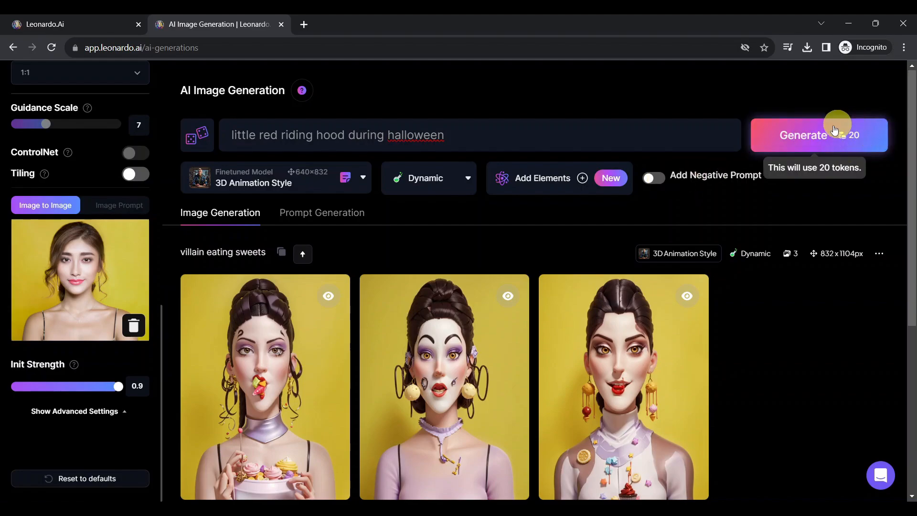
left_click(803, 142)
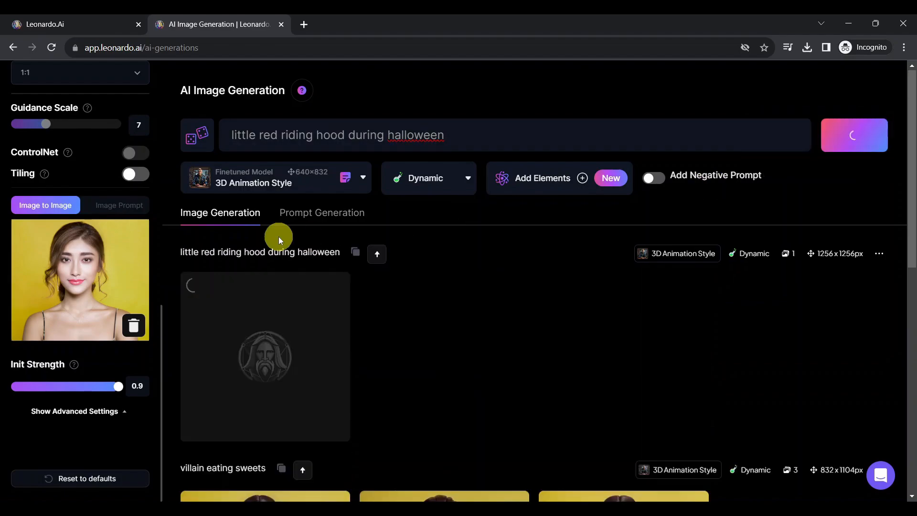
- Reveal the hidden "little red riding hood during halloween" image and open it enlarged
scroll(225, 258, "down", 2)
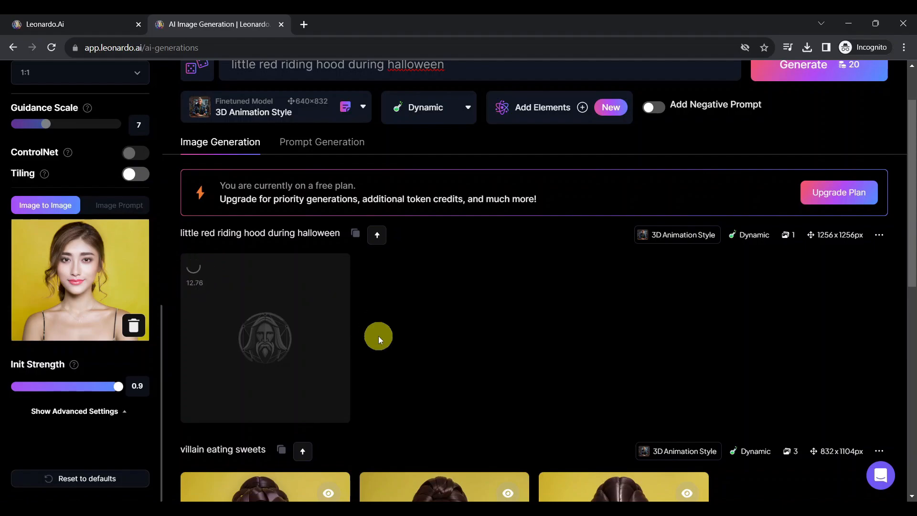
scroll(378, 336, "up", 3)
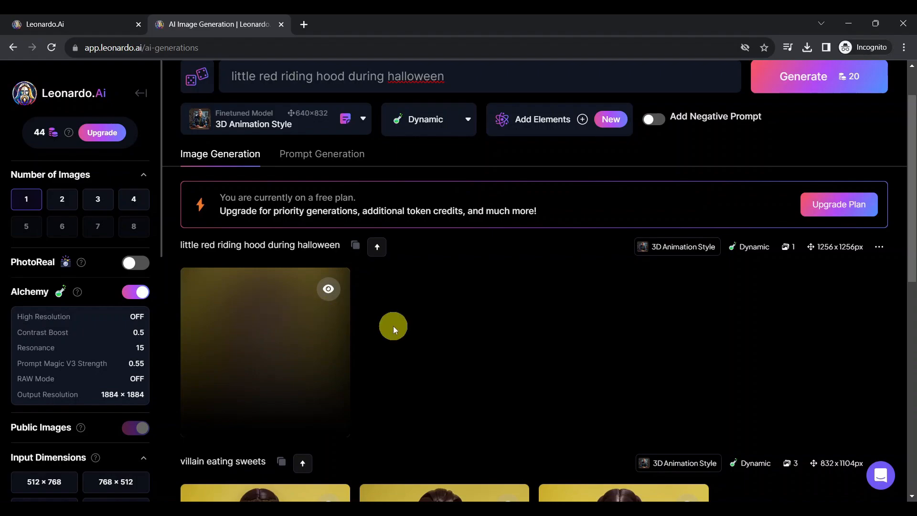
scroll(452, 364, "down", 1)
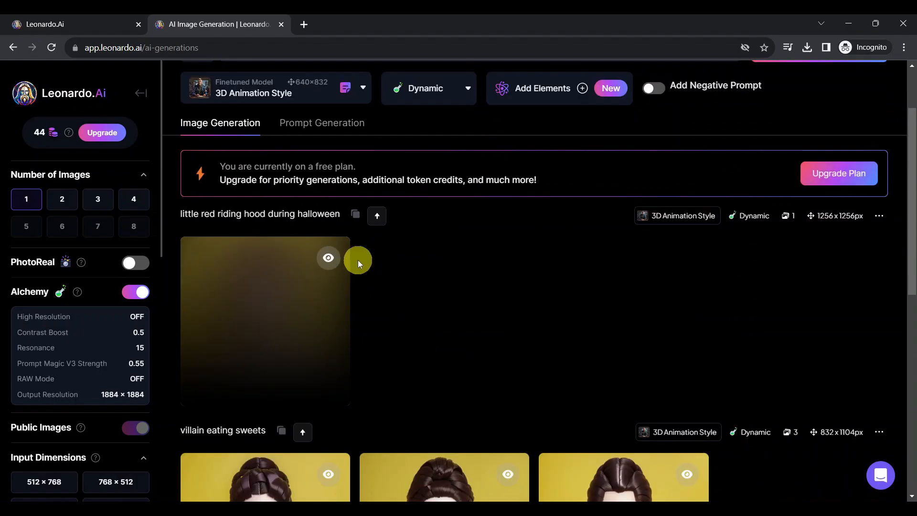
scroll(372, 243, "up", 1)
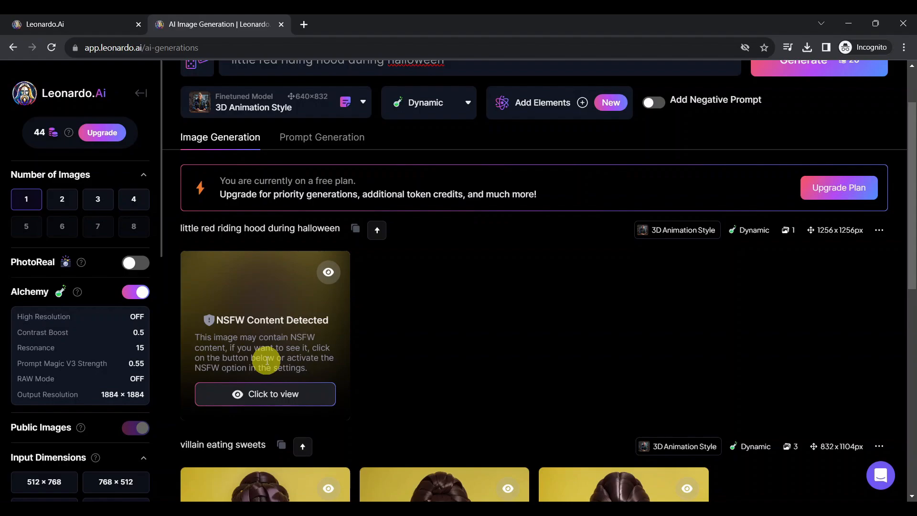
left_click(267, 398)
left_click(267, 398)
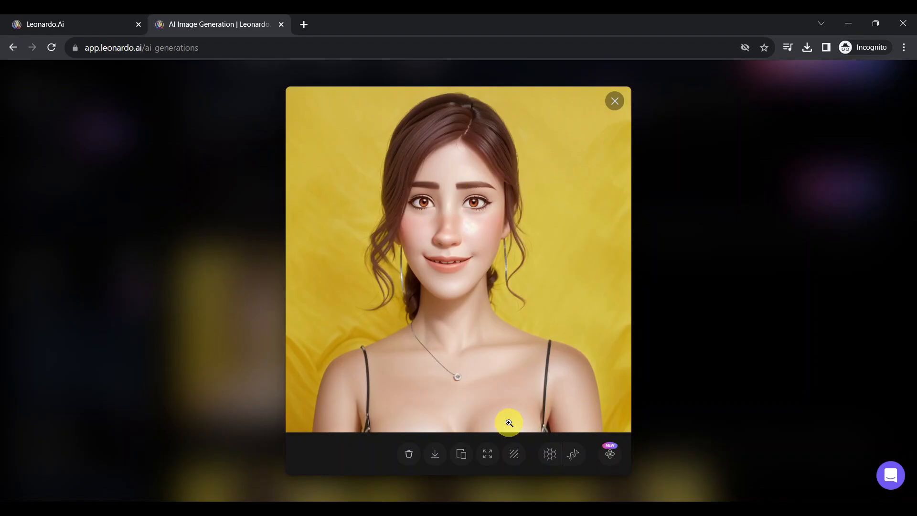
- Close the enlarged image and compare the generated "little red riding hood during halloween" portrait with the Image to Image reference photo
left_click(225, 205)
scroll(201, 210, "down", 1)
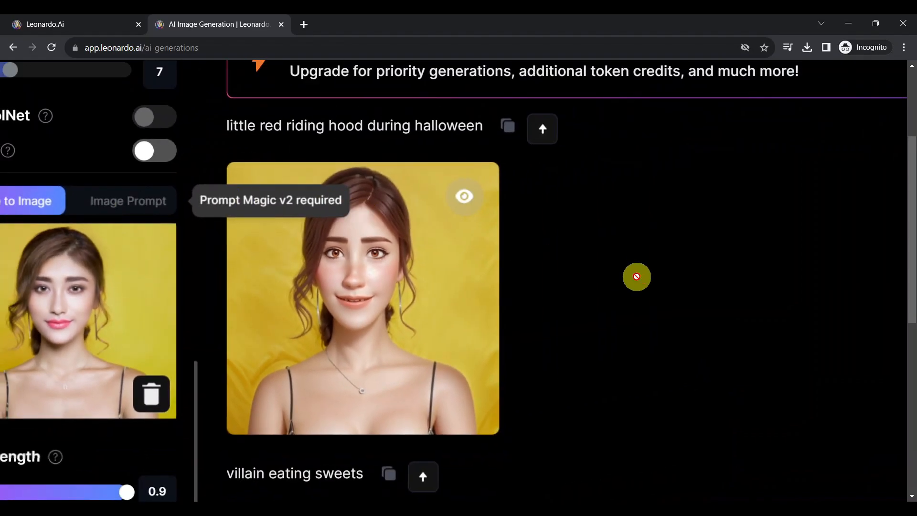
scroll(67, 327, "left", 3)
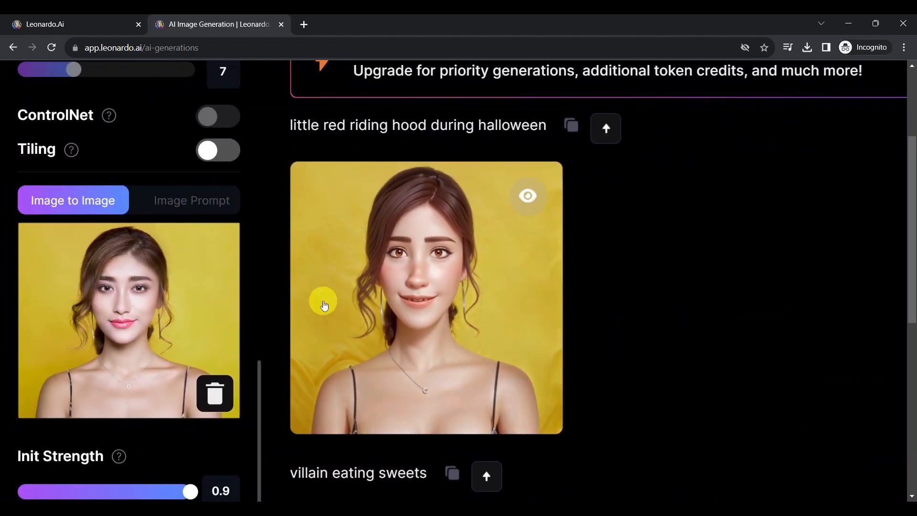
mouse_move(403, 260)
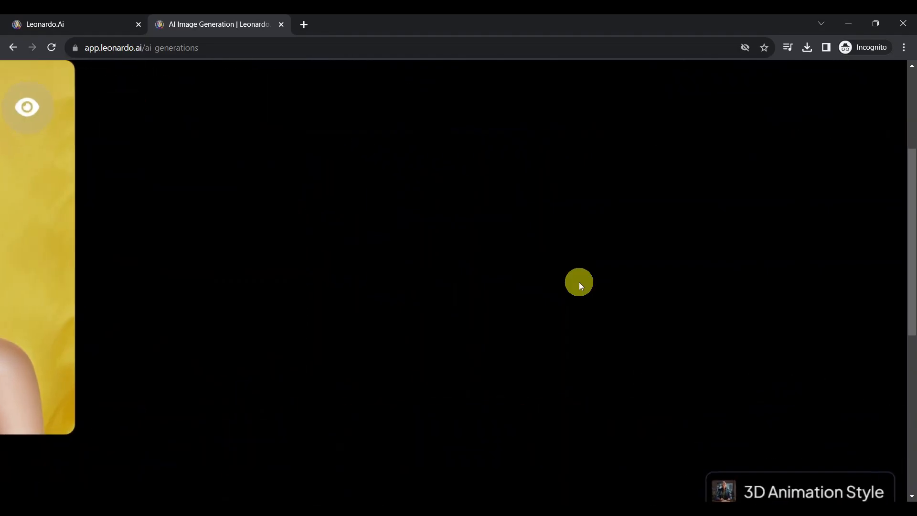
scroll(579, 281, "up", 1)
scroll(581, 281, "down", 3)
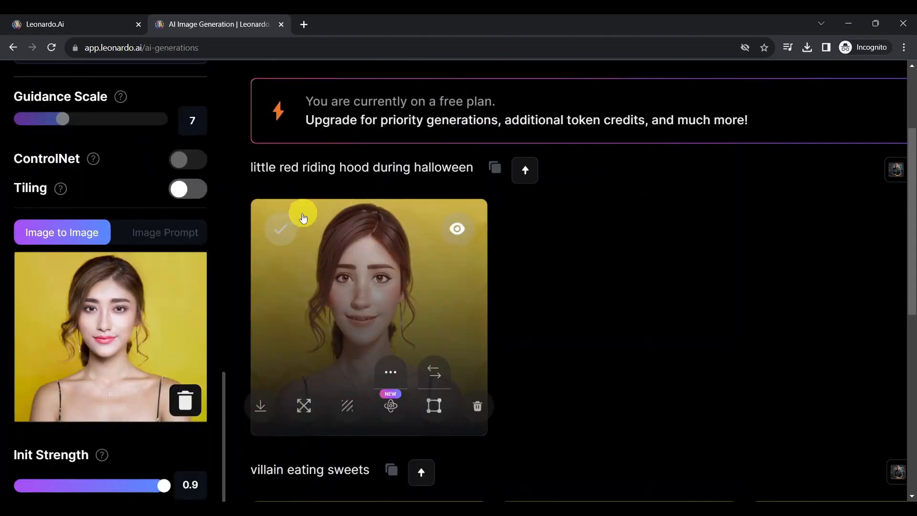
scroll(597, 266, "down", 3)
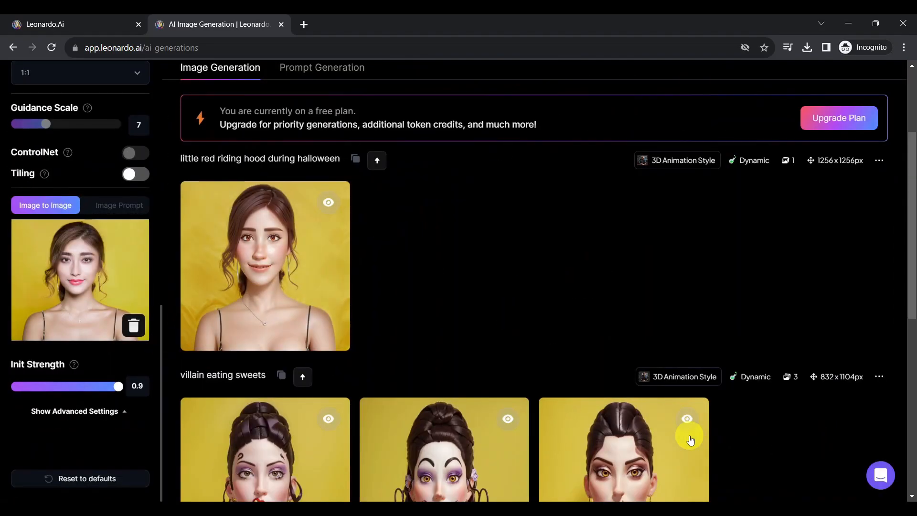
scroll(309, 149, "up", 2)
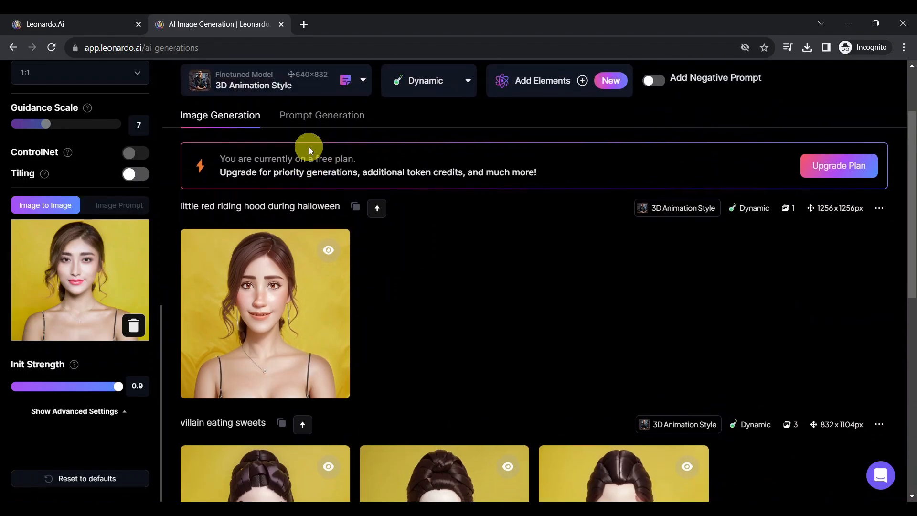
scroll(309, 149, "up", 1)
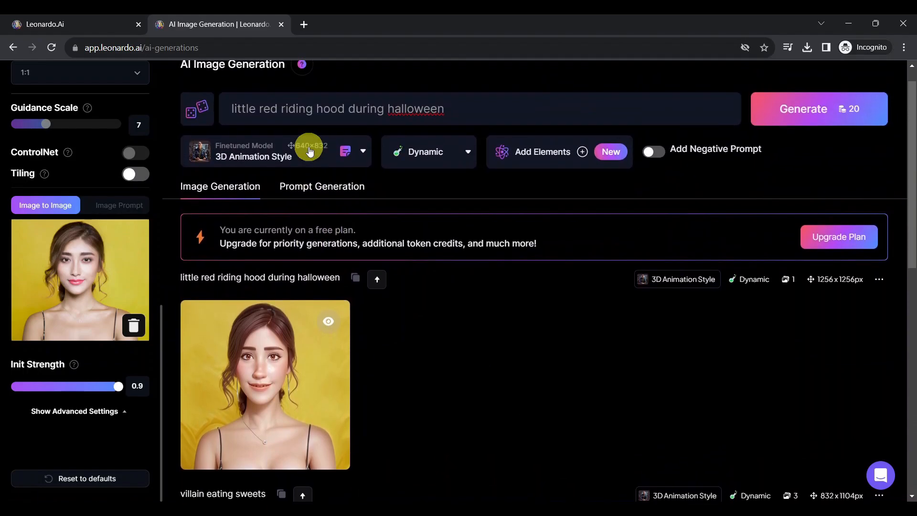
scroll(309, 149, "up", 1)
- Compare the "villain eating sweets" and "little red riding hood during halloween" results with their prompts, highlighting each prompt's text
scroll(308, 147, "down", 6)
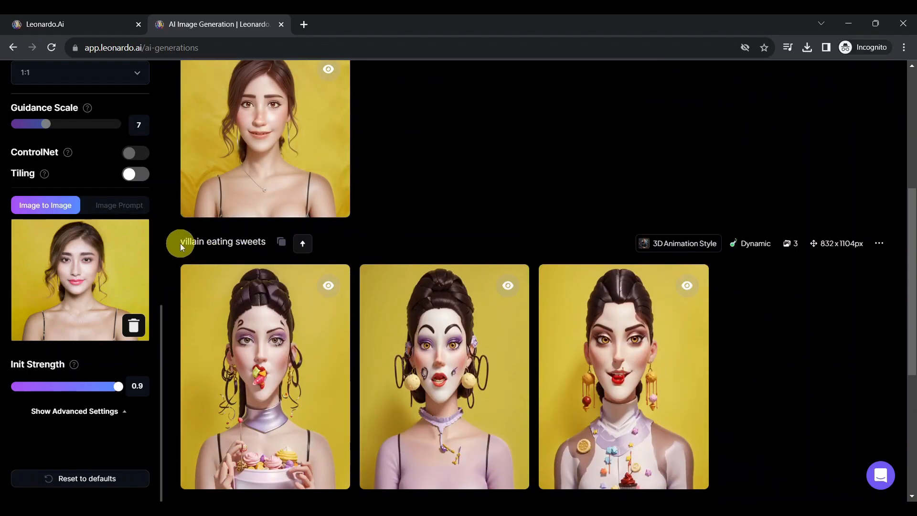
left_click_drag(179, 243, 266, 238)
scroll(265, 238, "down", 1)
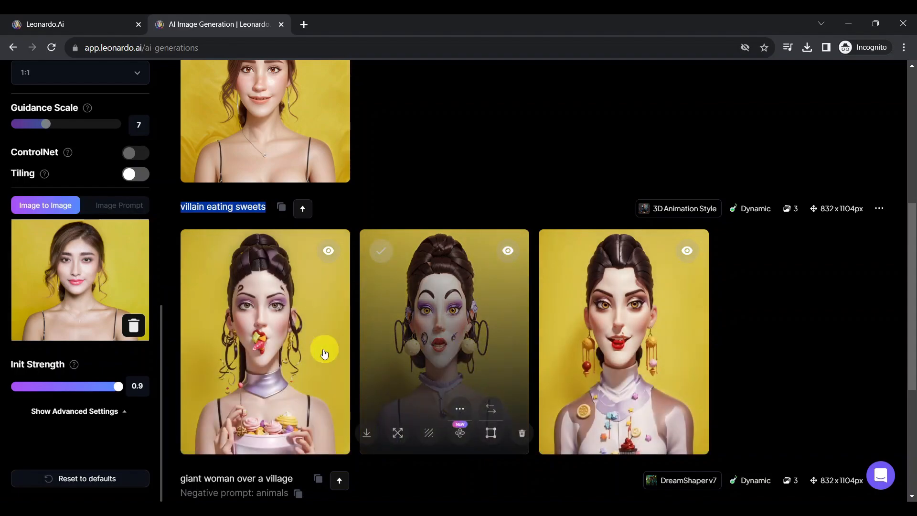
scroll(440, 206, "up", 2)
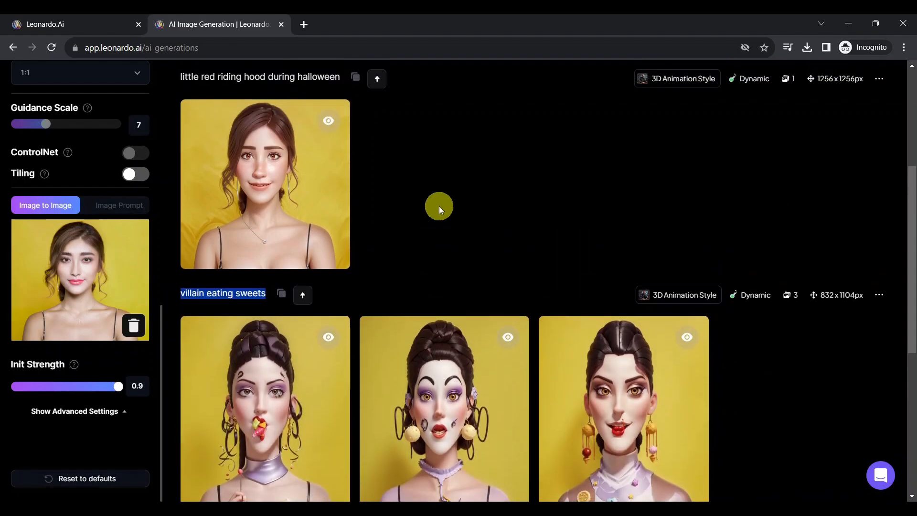
scroll(439, 205, "up", 2)
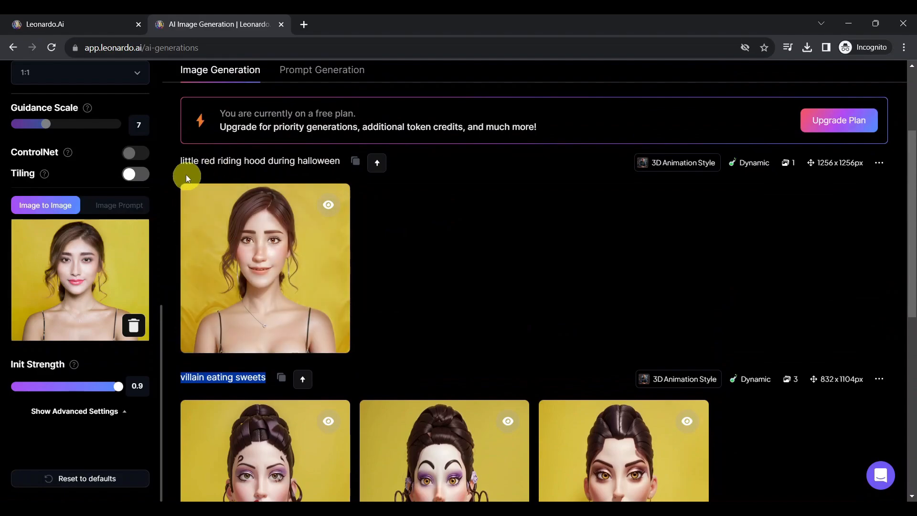
left_click_drag(176, 163, 314, 156)
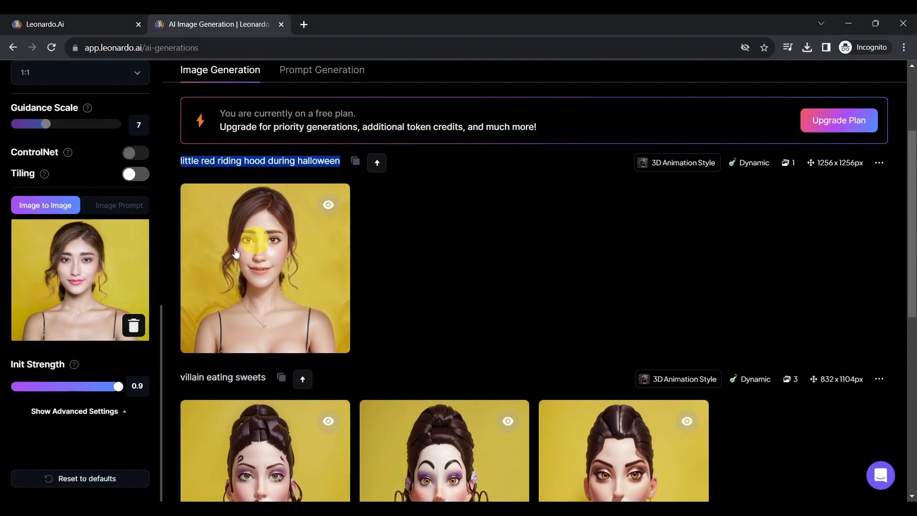
scroll(236, 250, "up", 1)
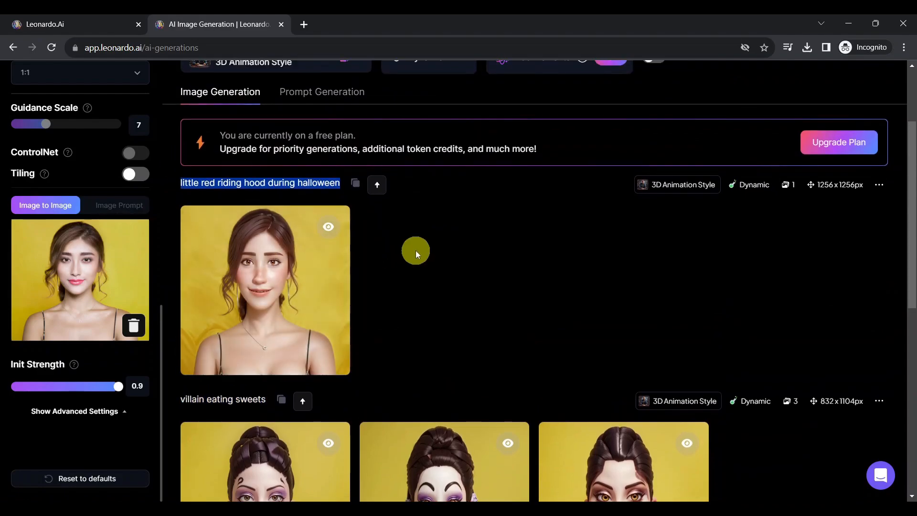